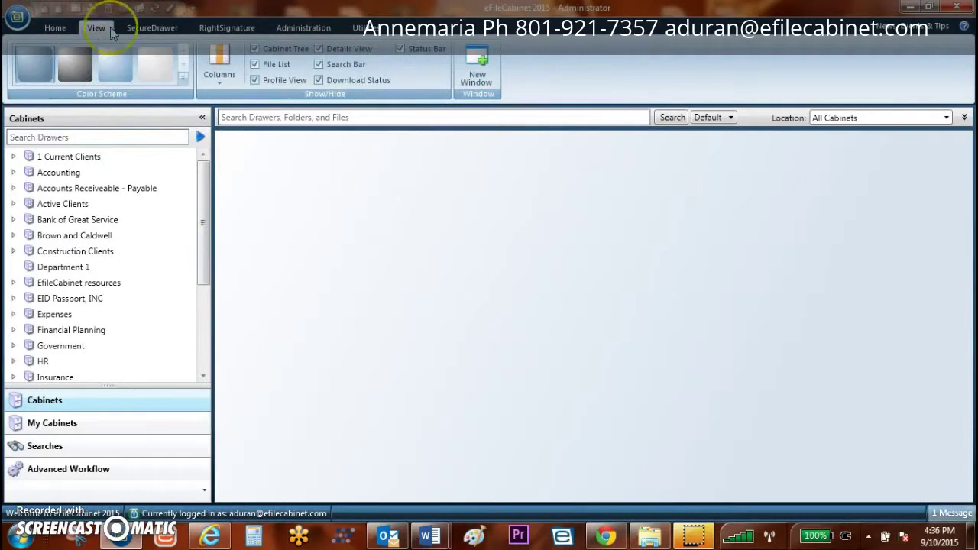
Step: Browse the SecureDrawer, RightSignature, Administration and Utilities tabs, then select Accounts Receivable - Payable on Home
left_click(135, 32)
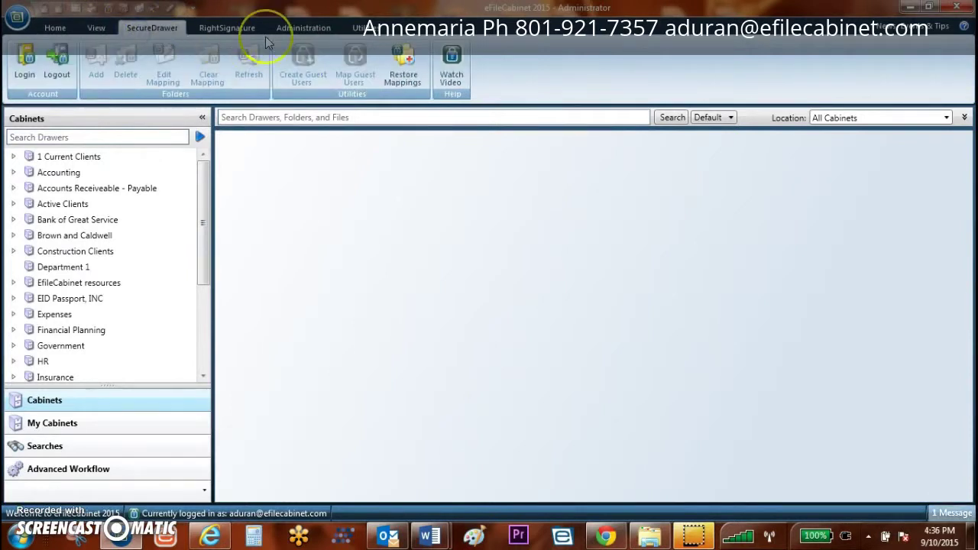
left_click(232, 28)
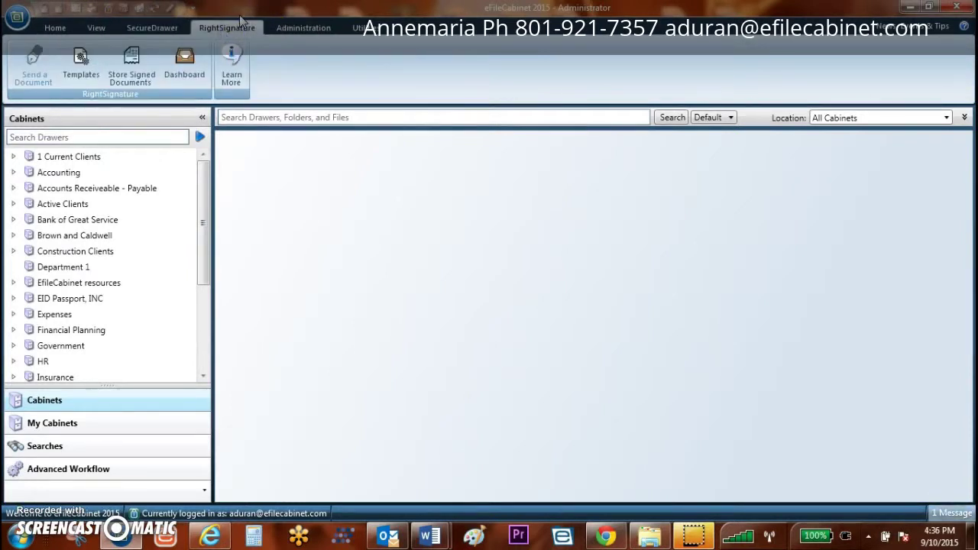
left_click(293, 29)
left_click(361, 29)
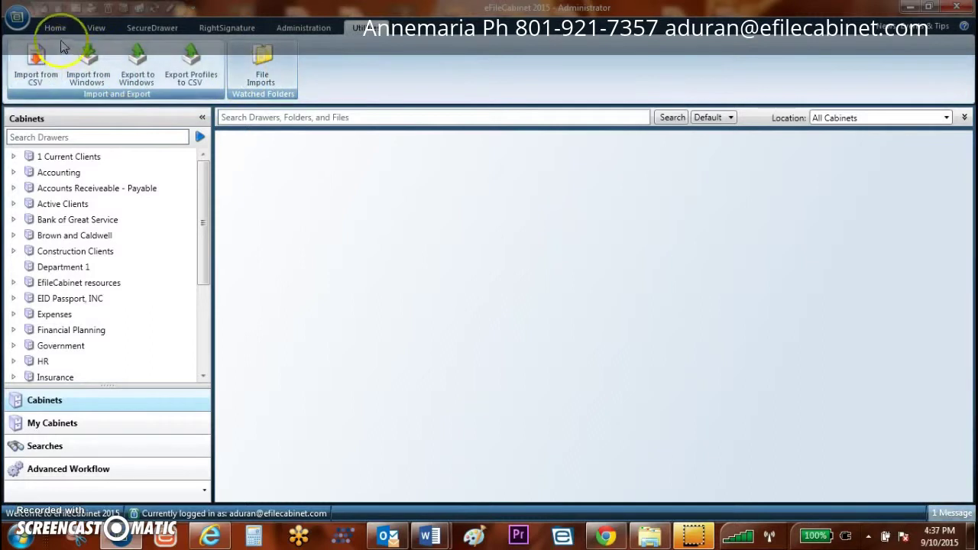
left_click(55, 29)
left_click(31, 191)
Step: Refresh the cabinet, expand Accounting, and open the client drawer holding 1040 Tax Return.pdf
right_click(30, 191)
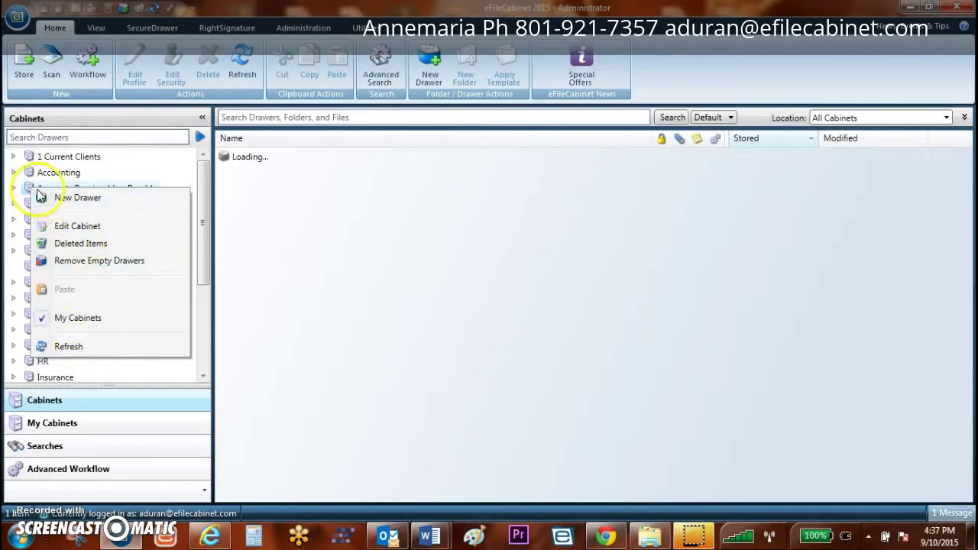
left_click(28, 189)
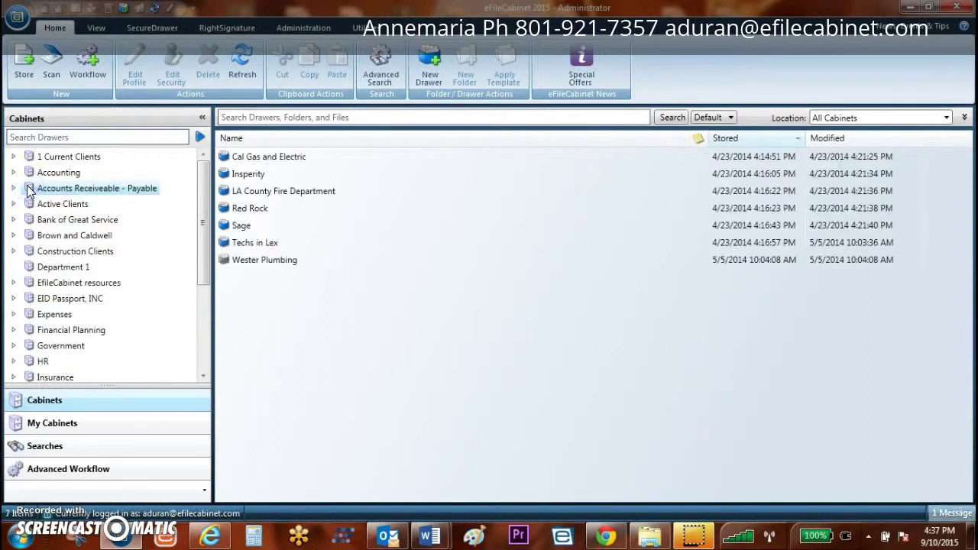
left_click(13, 172)
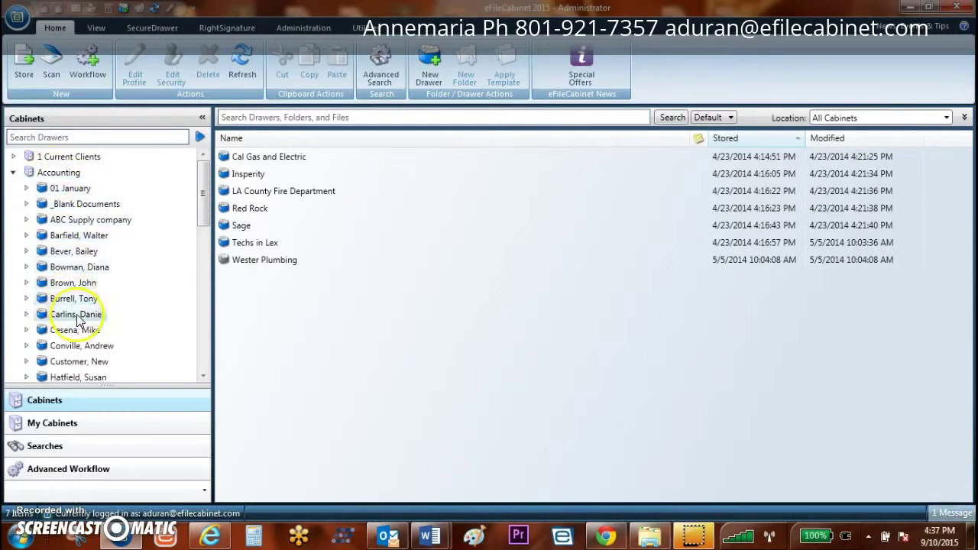
left_click(28, 301)
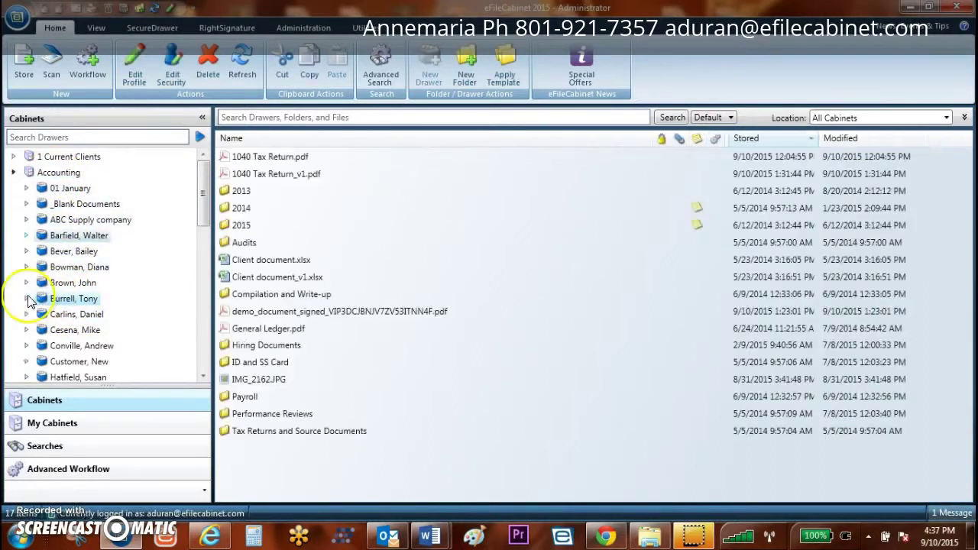
left_click(26, 299)
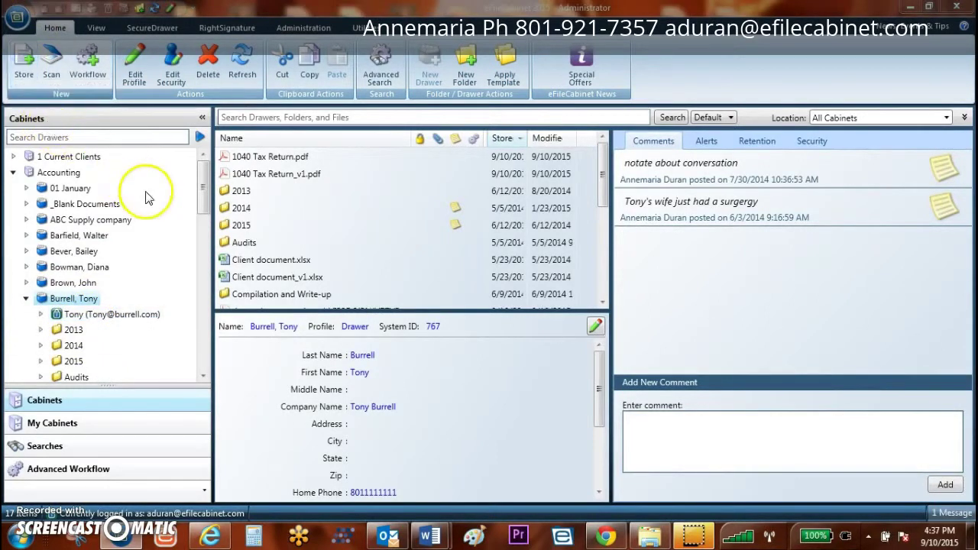
Step: Select the five PDFs from Balance Sheet through Loan App for storing
left_click(373, 144)
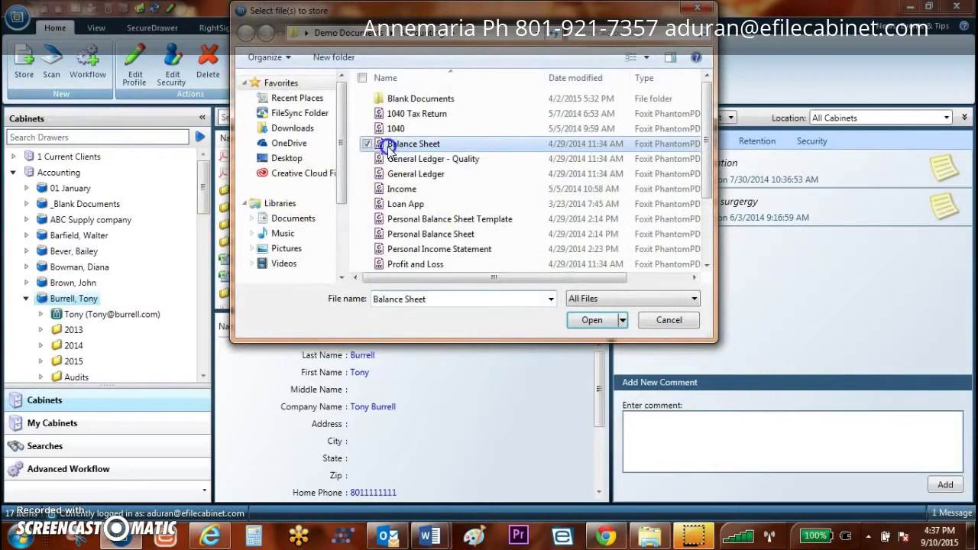
left_click(405, 205, "shift")
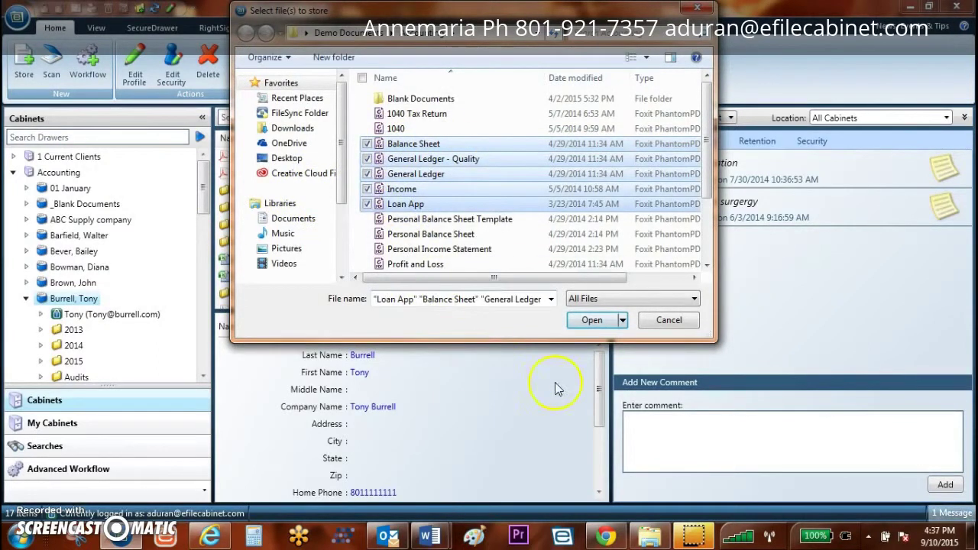
left_click(591, 321)
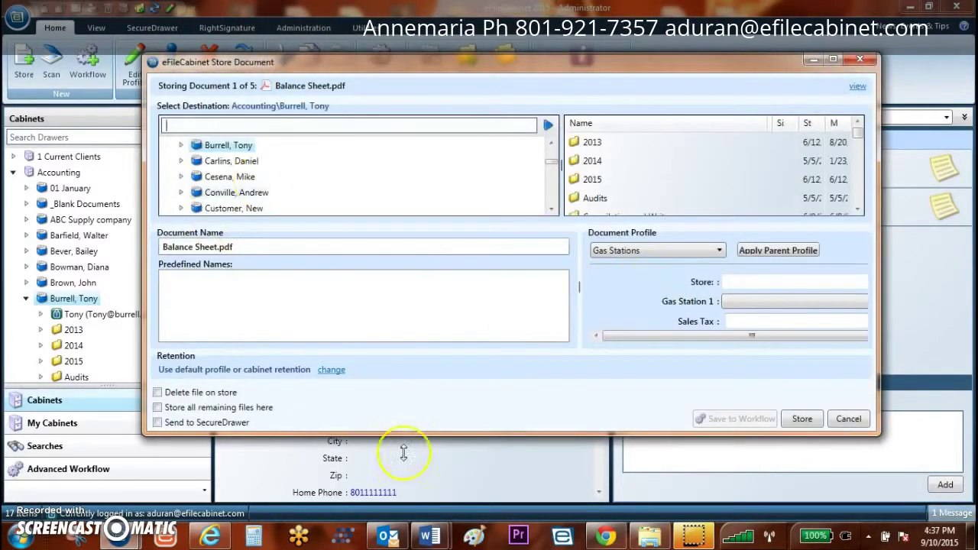
Step: Cancel the Store Document dialog and bring up the Mortgage Lender Response letter in Word
left_click(845, 422)
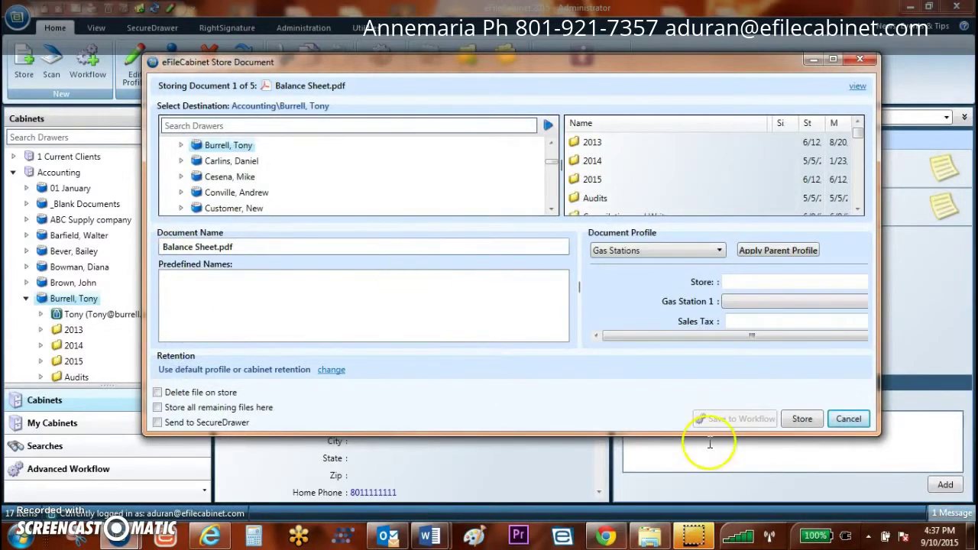
left_click(845, 419)
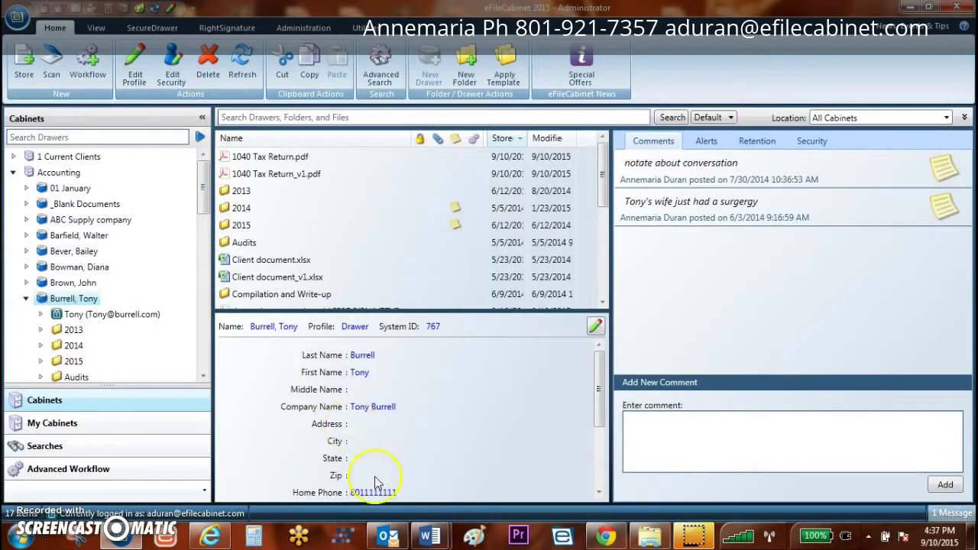
mouse_move(428, 535)
left_click(491, 500)
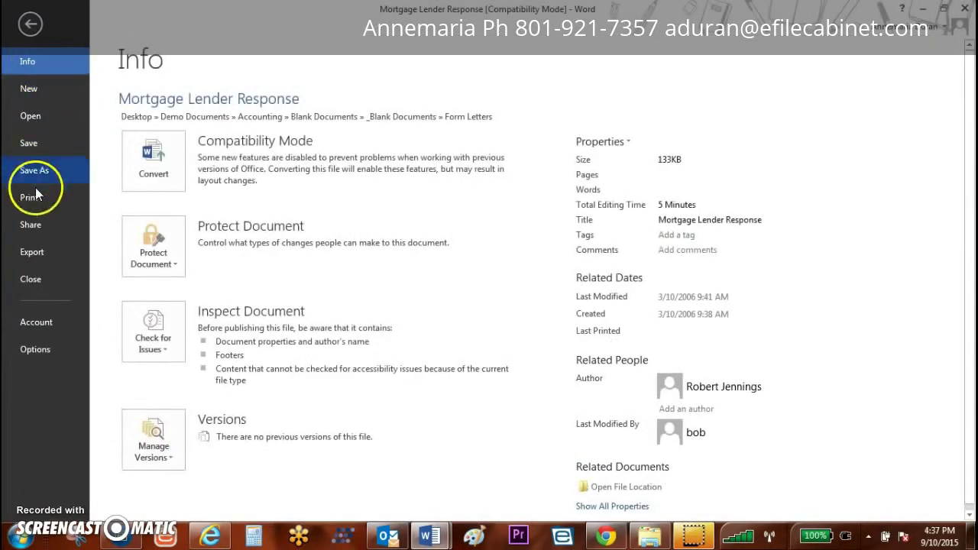
Step: Print the Mortgage Lender Response letter from Word using the eFileCabinet 5 printer
left_click(34, 197)
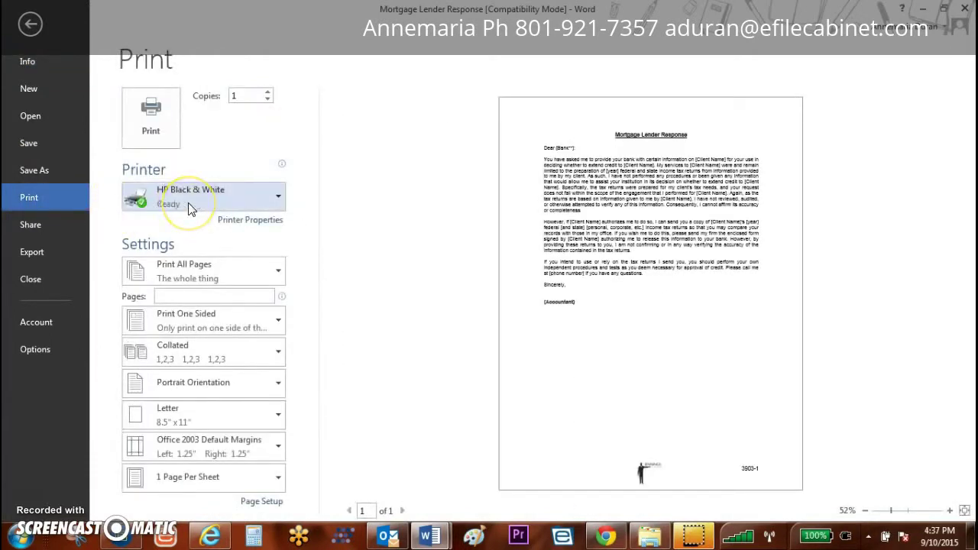
left_click(192, 202)
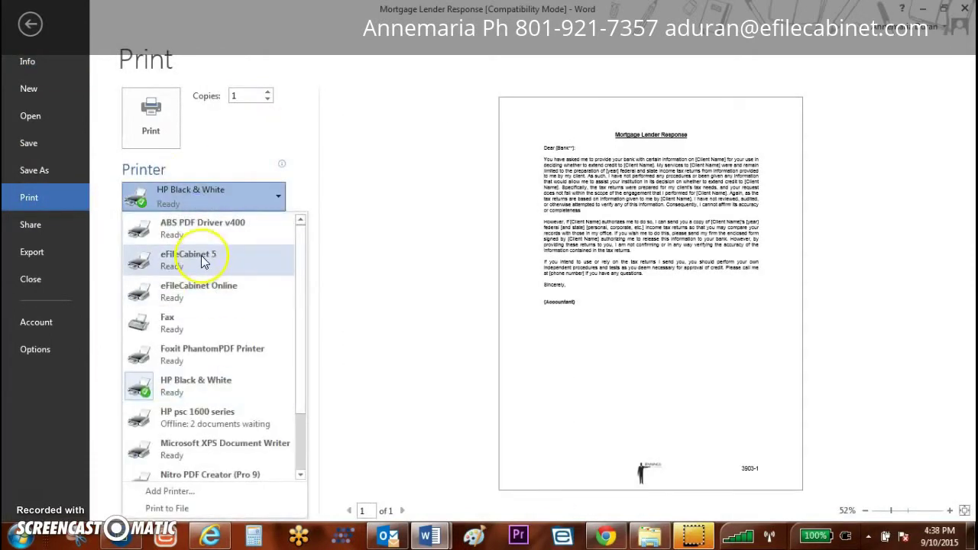
left_click(204, 262)
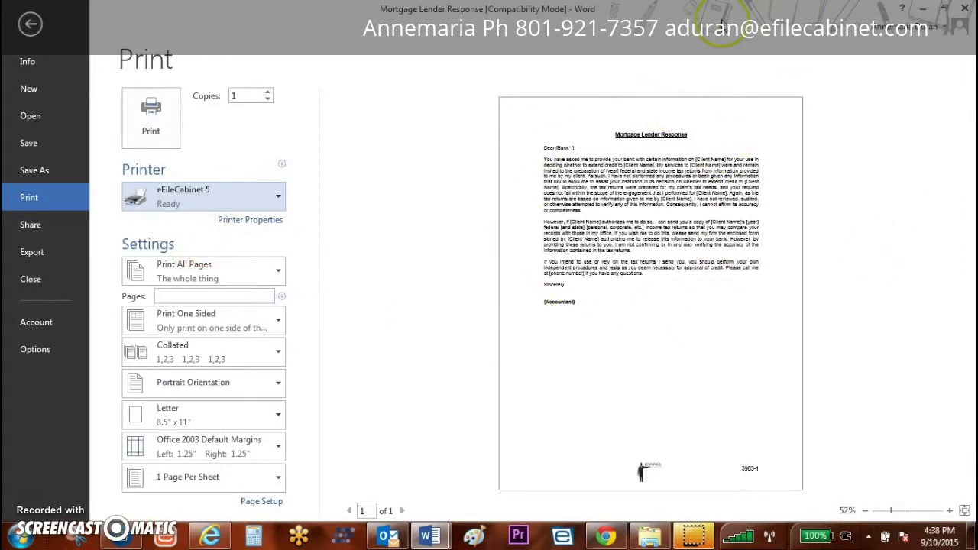
left_click(161, 136)
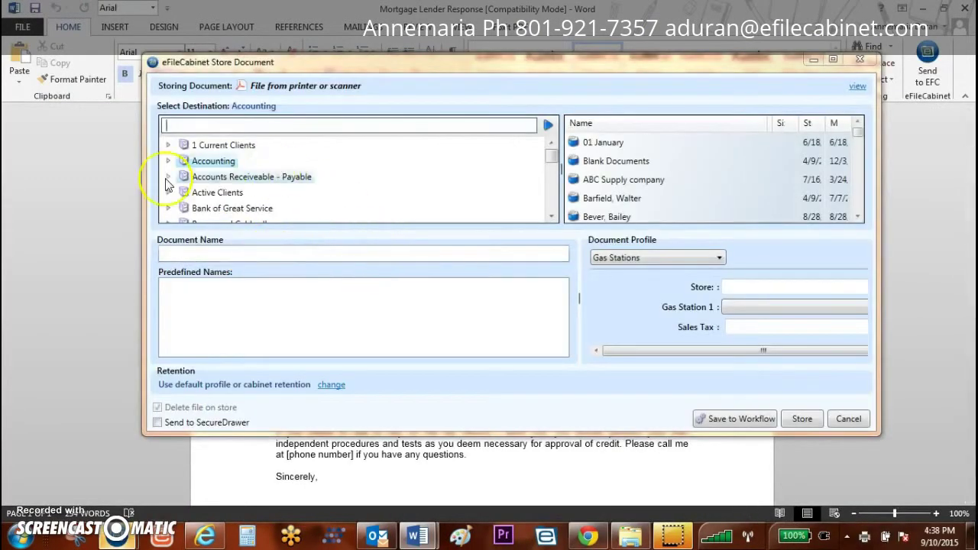
Step: Choose the client drawer's 2015 folder under Accounting as the storage destination
left_click(168, 162)
scroll(247, 157, "down", 1)
scroll(239, 174, "down", 3)
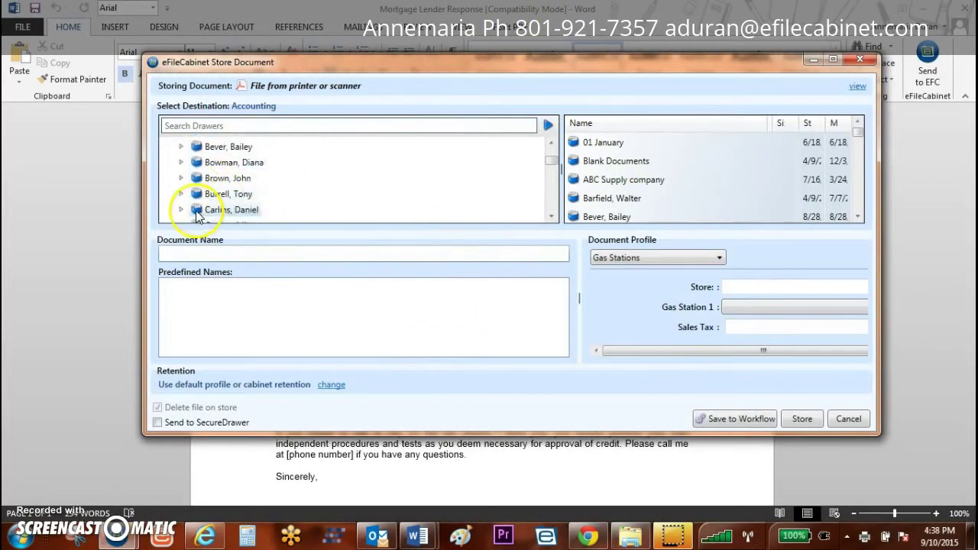
left_click(184, 193)
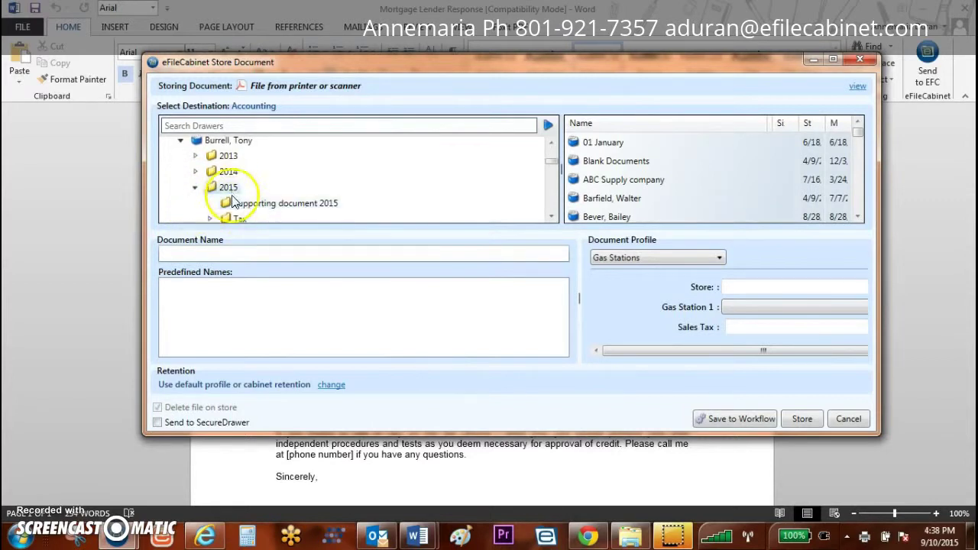
left_click(227, 187)
Step: Name the document Mortage letter and store it in the 2015 folder
left_click(263, 253)
type("Mortage letter")
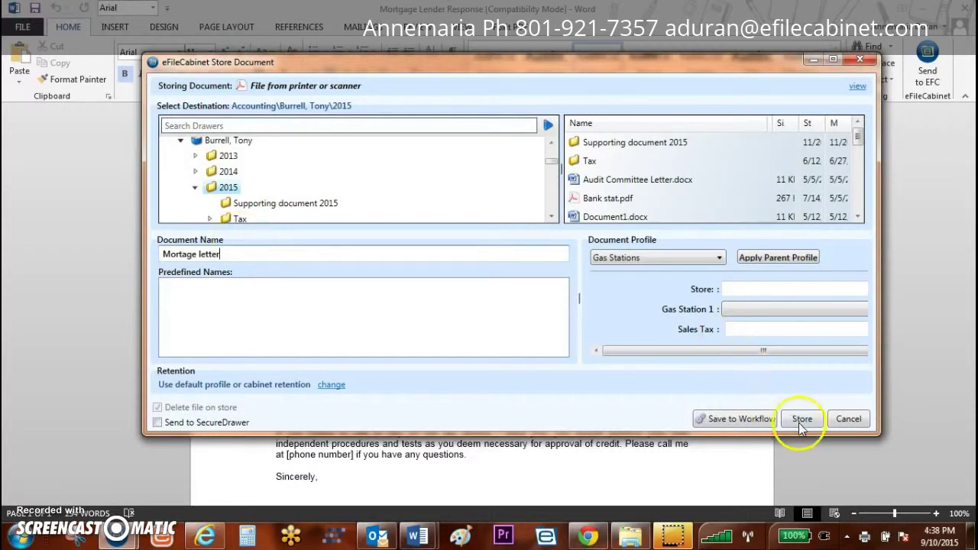
left_click(801, 419)
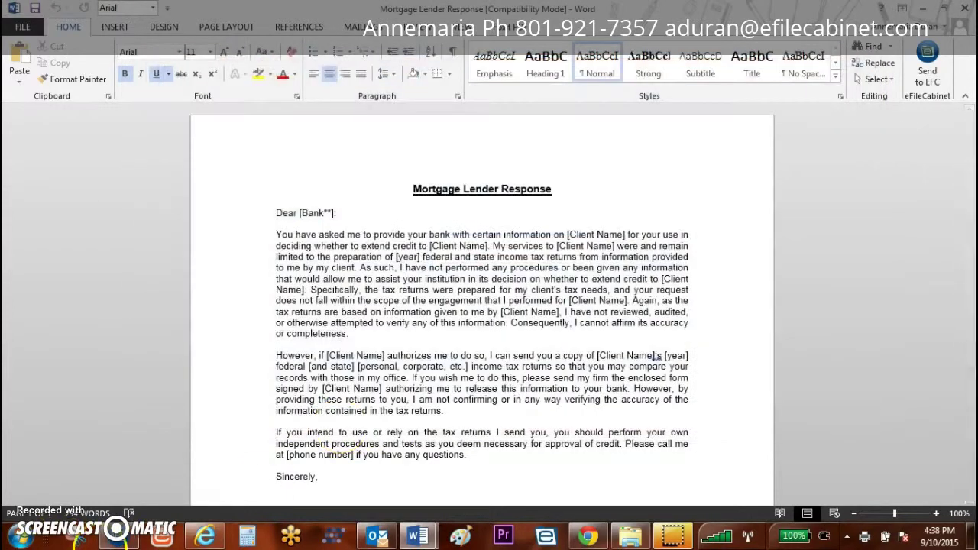
left_click(117, 536)
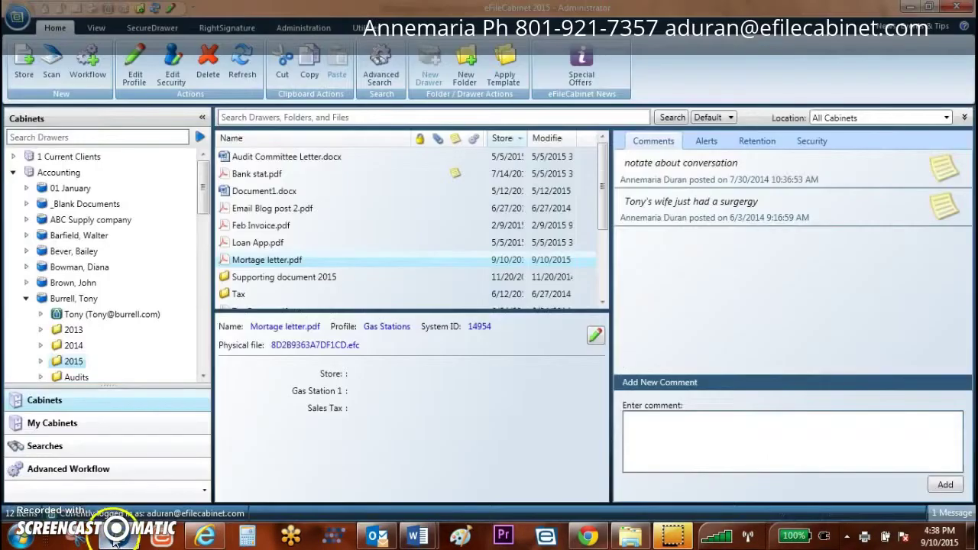
Step: Preview Mortage letter.pdf, then return to the Mortgage Lender Response document in Word
left_click(252, 260)
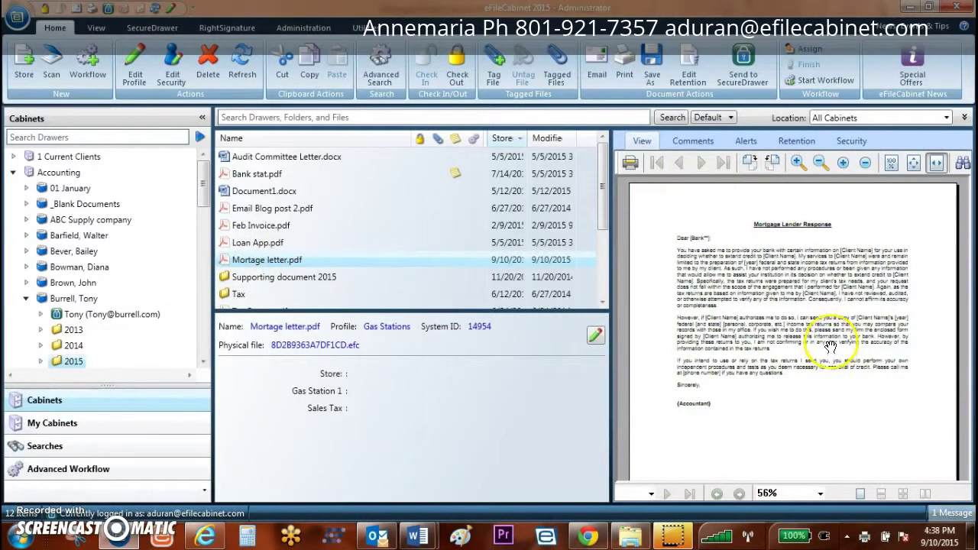
mouse_move(364, 535)
mouse_move(417, 535)
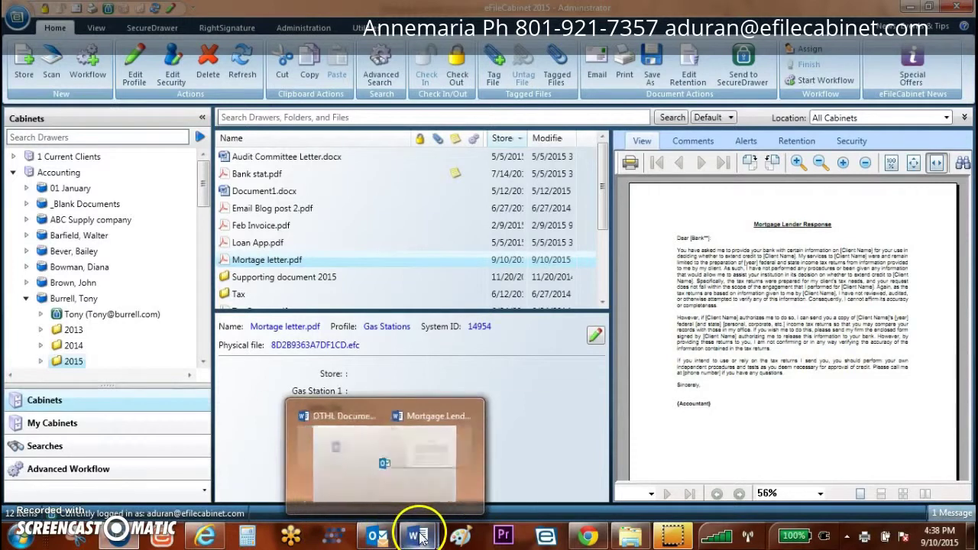
left_click(474, 477)
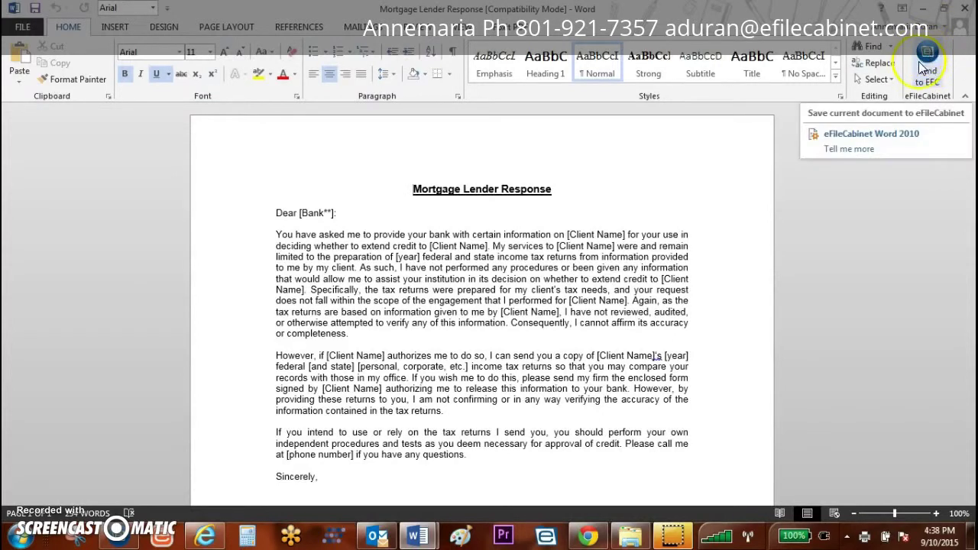
Step: Send the Word letter to eFileCabinet and store it as Mortgage Letter.doc in the 2015 folder
left_click(930, 63)
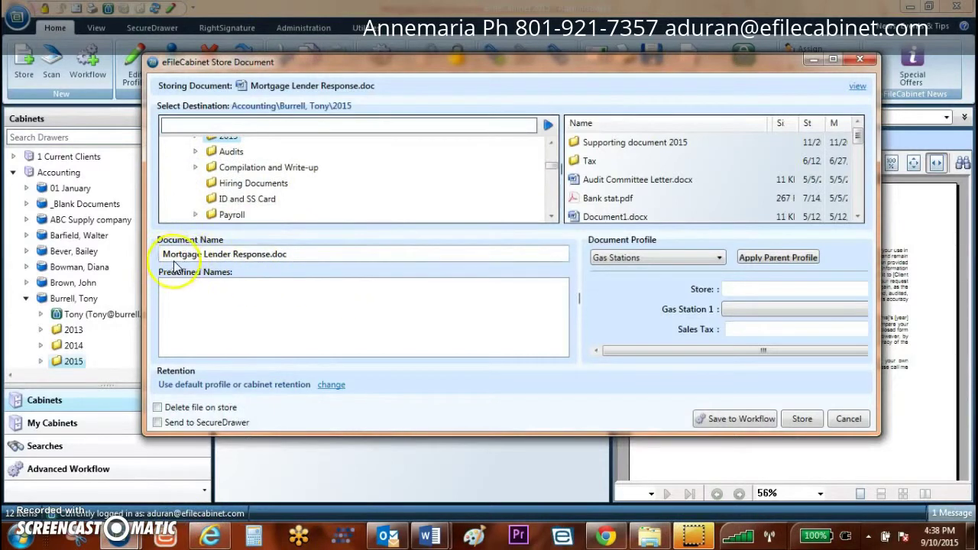
left_click(249, 254)
left_click(255, 253)
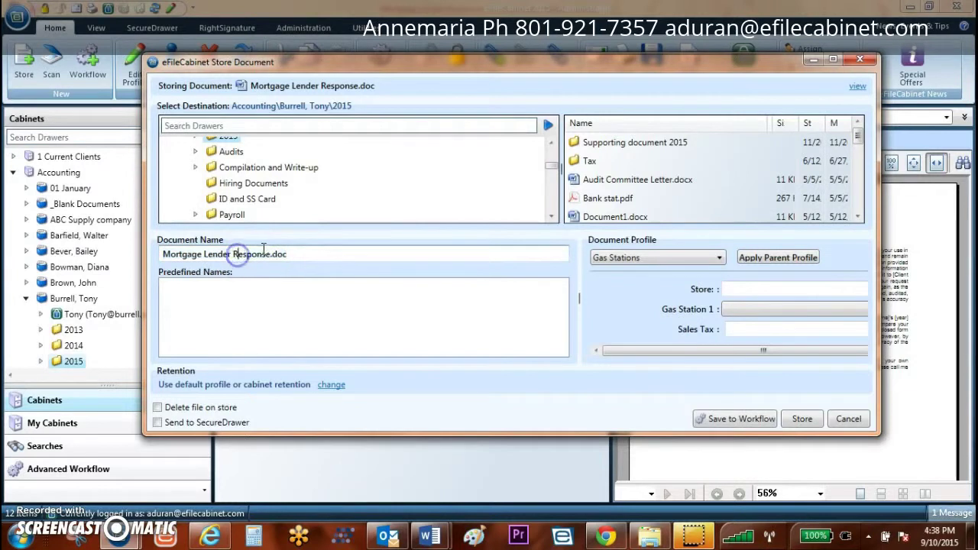
key("BackSpace")
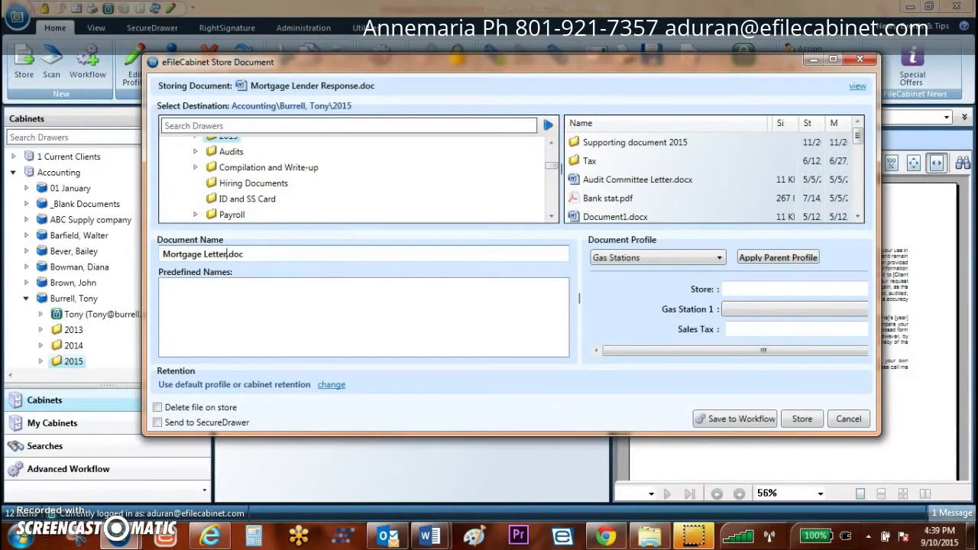
left_click(802, 418)
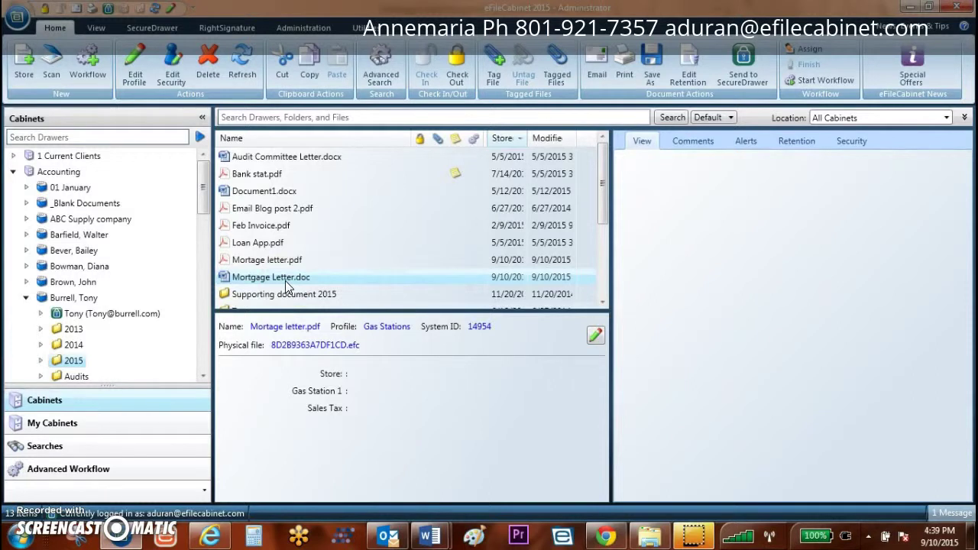
Step: Preview Mortgage Letter.doc, list the client drawer's files, and switch to eFileScanner 5
left_click(229, 275)
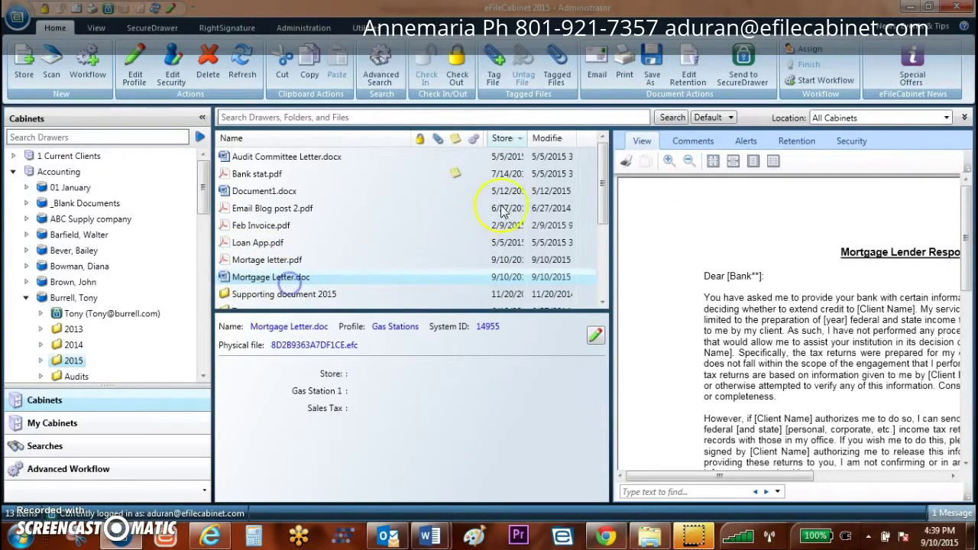
left_click_drag(605, 211, 590, 171)
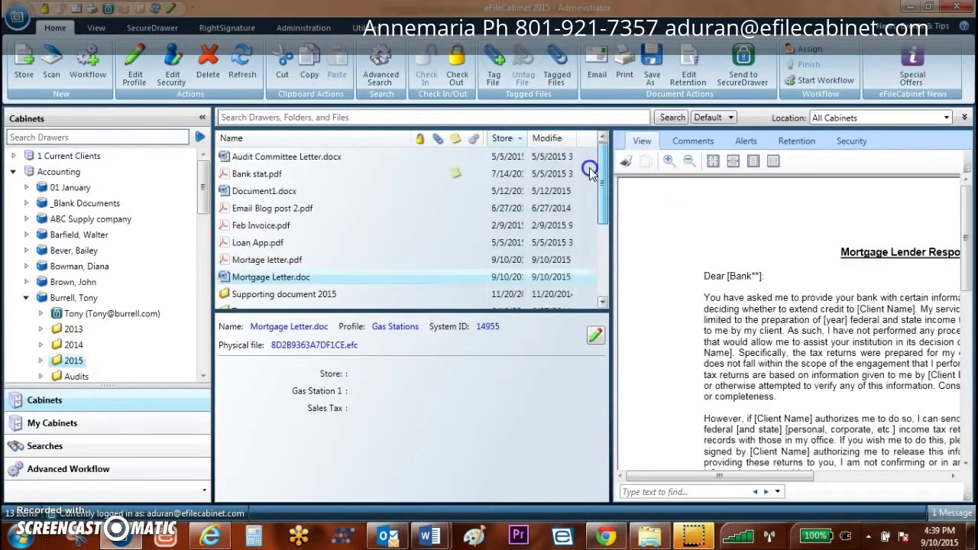
left_click(84, 299)
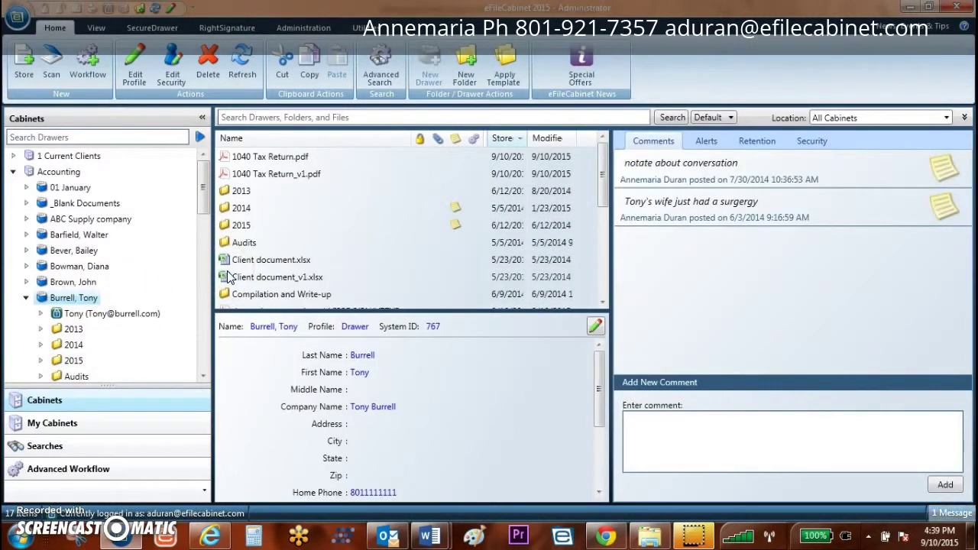
left_click_drag(606, 192, 605, 257)
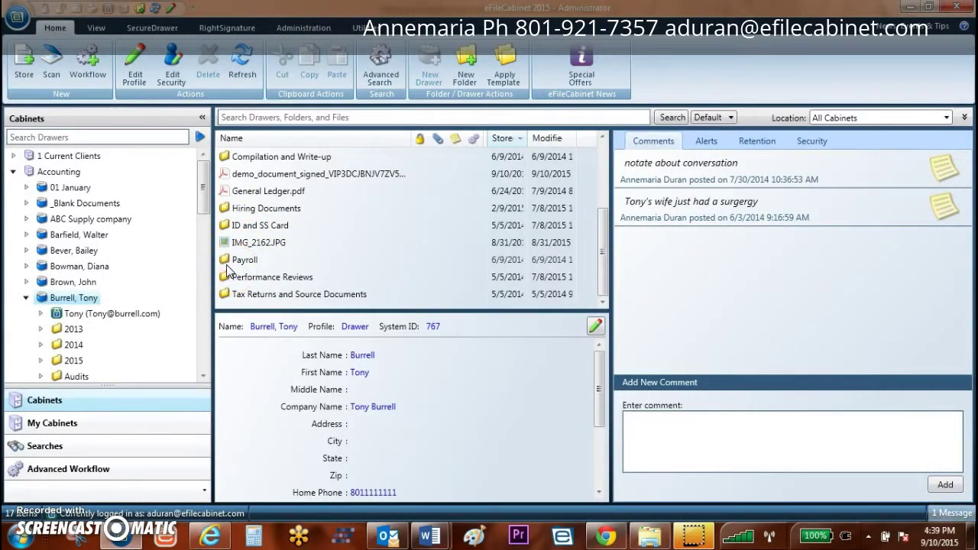
left_click(76, 537)
Step: Scan a three-page batch beginning with the 2004 W-2, then return to eFileCabinet
left_click(23, 49)
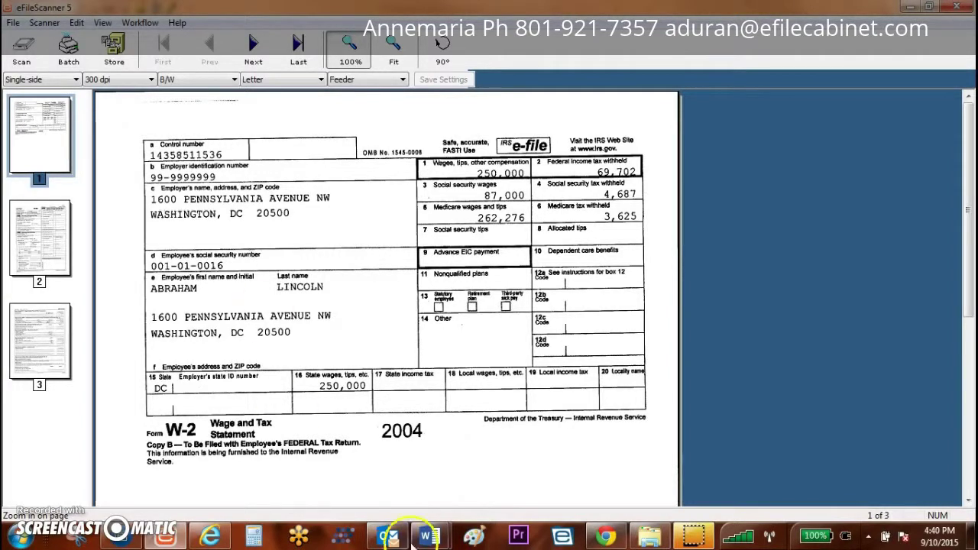
left_click(118, 537)
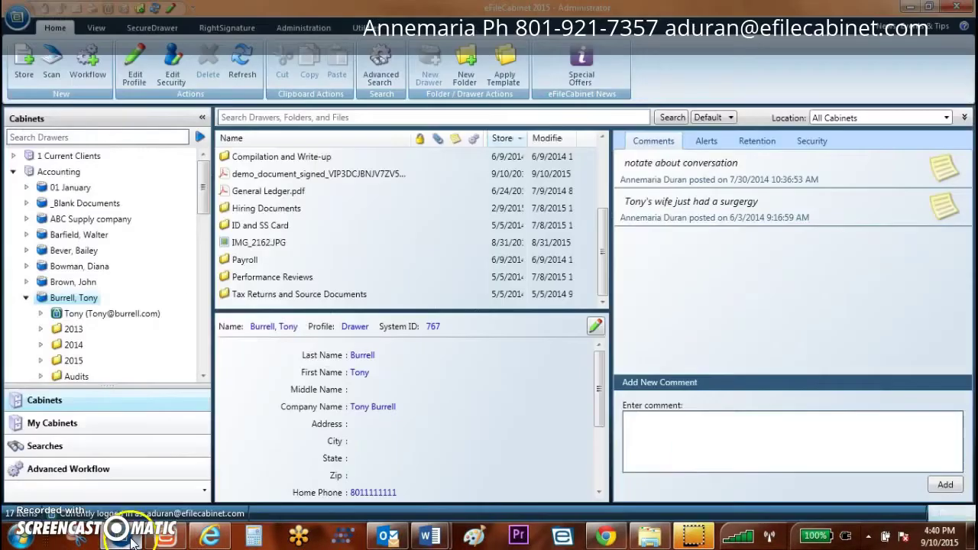
left_click(19, 68)
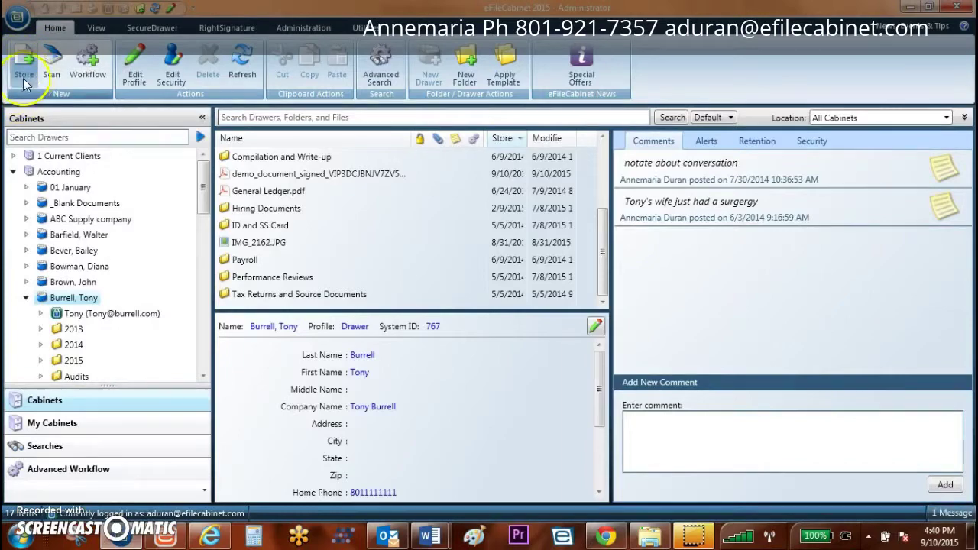
Step: Reorder the scanned pages so Schedule K-1 is first and the 2004 Income page second
left_click(160, 538)
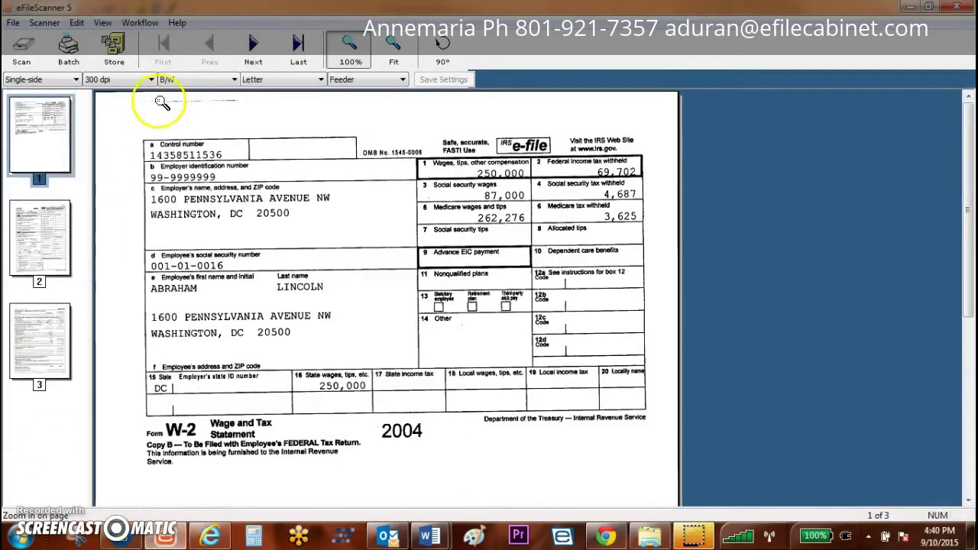
left_click_drag(66, 152, 53, 281)
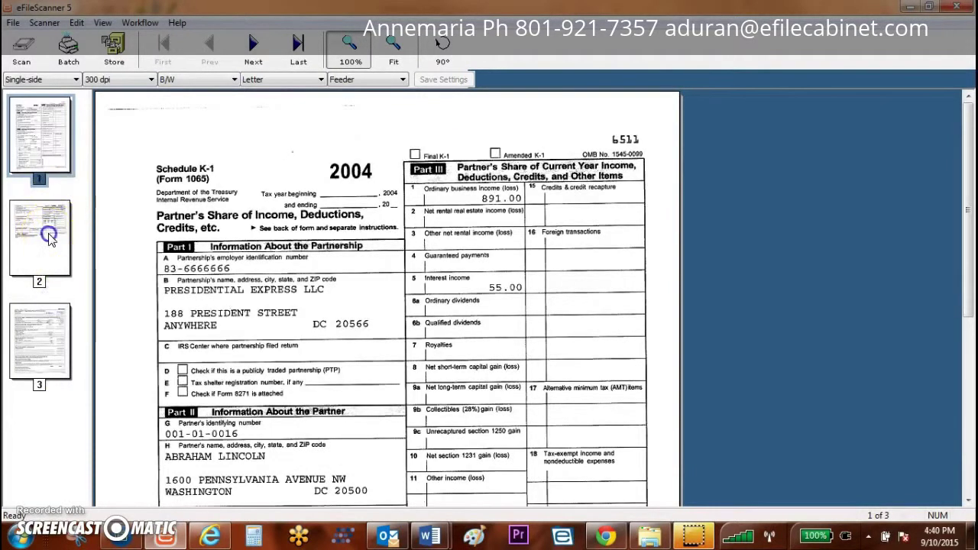
left_click(63, 231)
left_click_drag(83, 388, 69, 279)
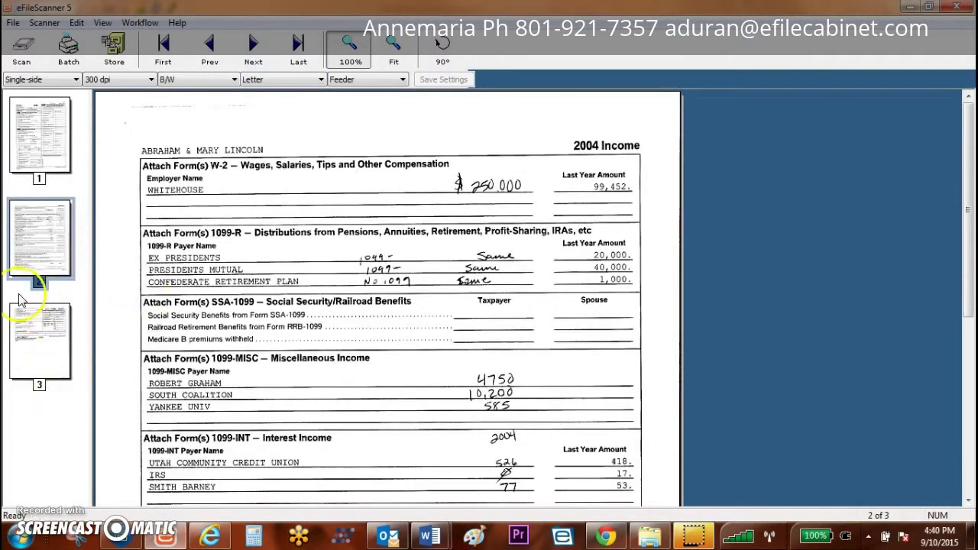
Step: Rotate the 2004 Income page 90° and scan more pages into the batch
right_click(32, 252)
left_click(84, 270)
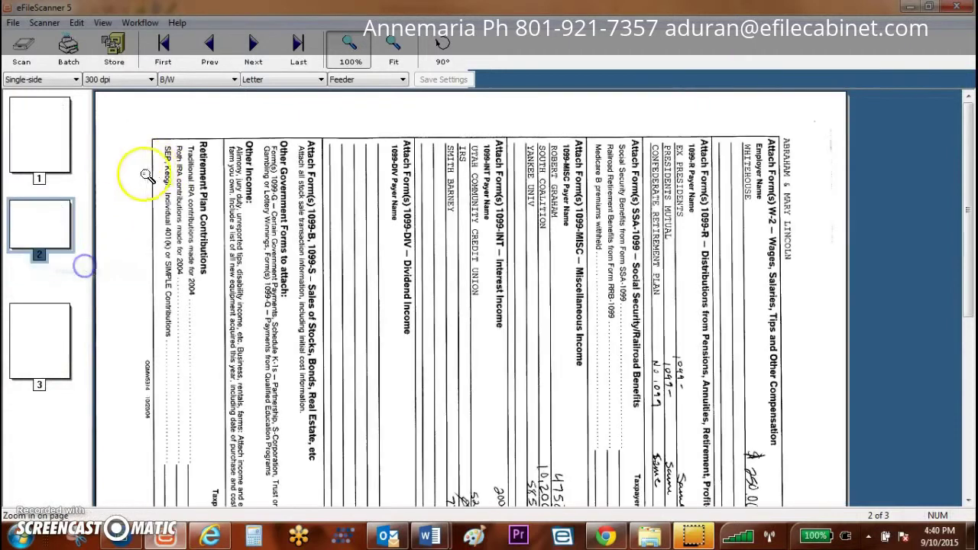
left_click(23, 49)
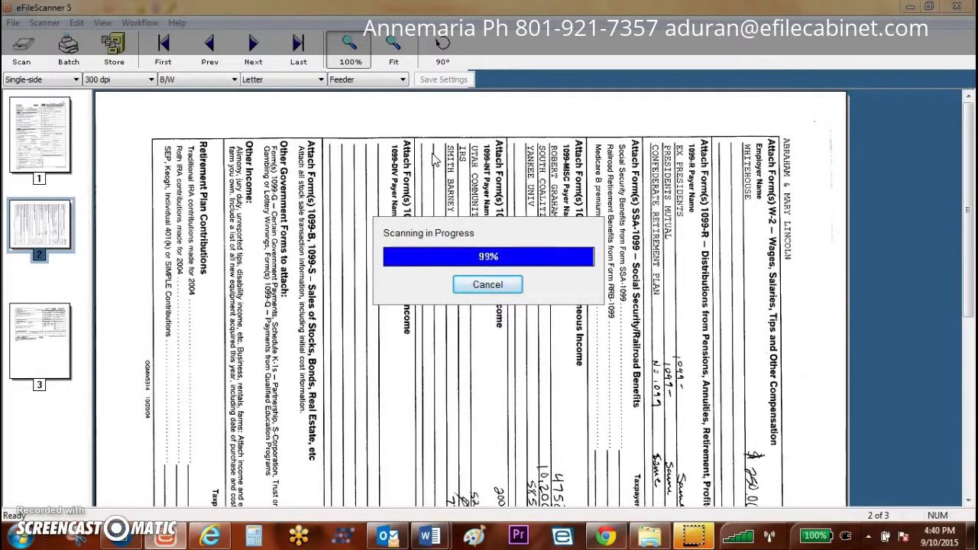
Step: Review the six scanned pages, starting from the Schedule K-1 on page 1
left_click(457, 150)
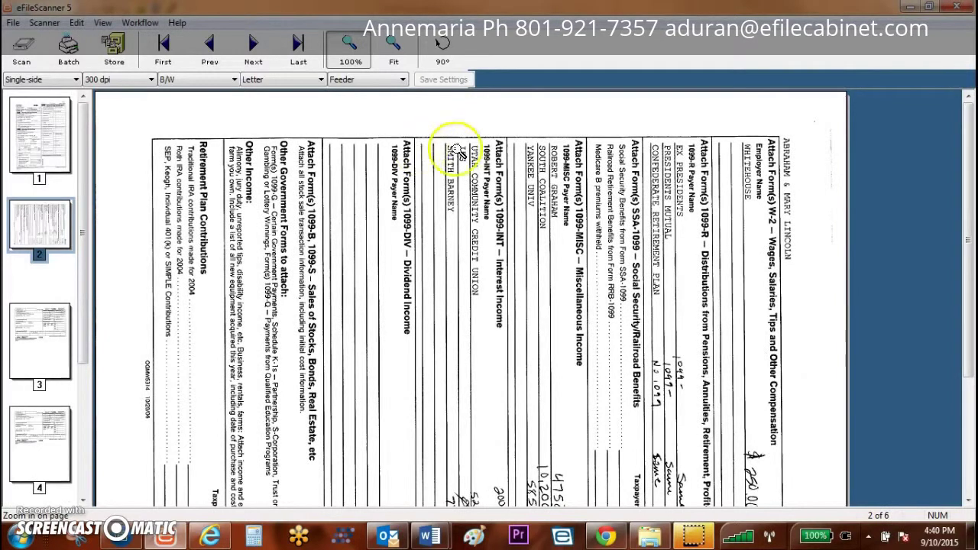
left_click(44, 157)
scroll(72, 296, "down", 3)
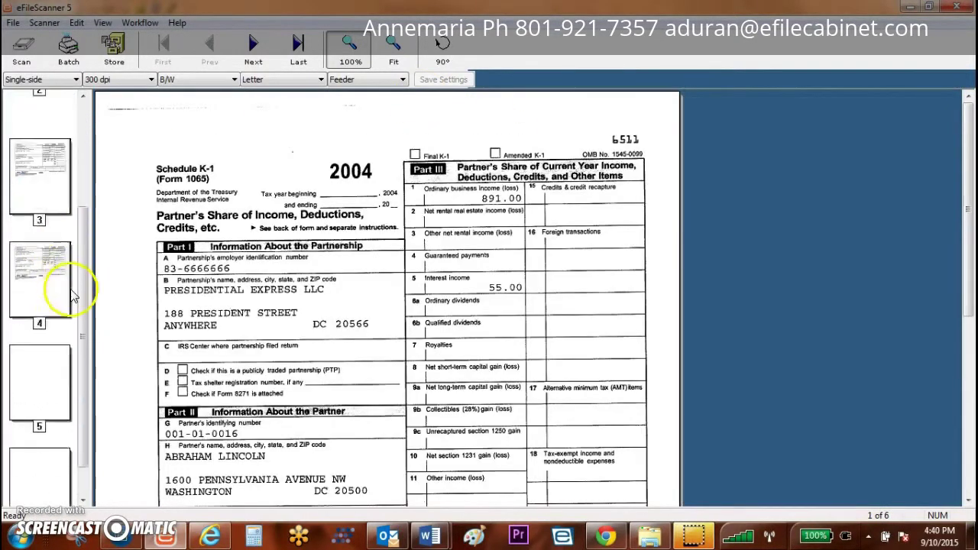
scroll(68, 393, "up", 1)
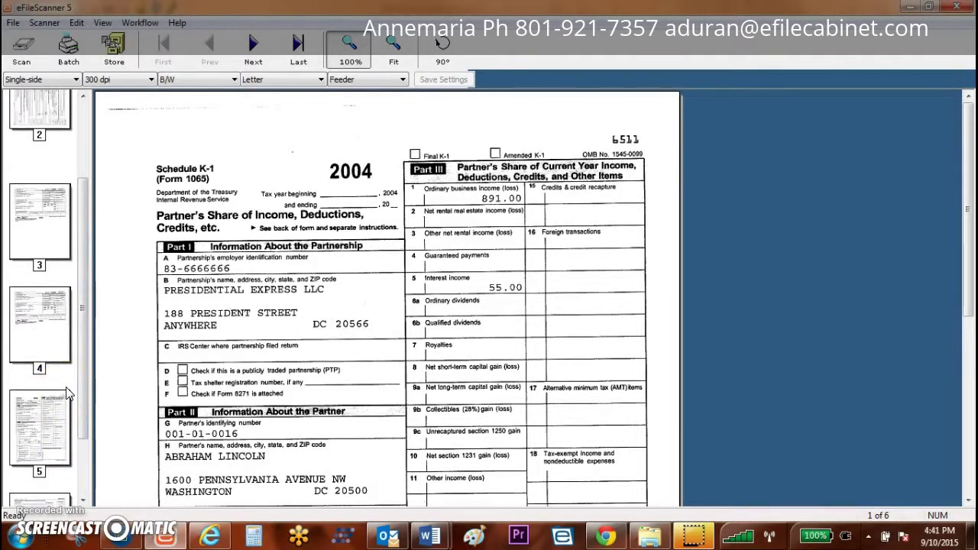
left_click_drag(85, 336, 86, 245)
left_click(25, 342)
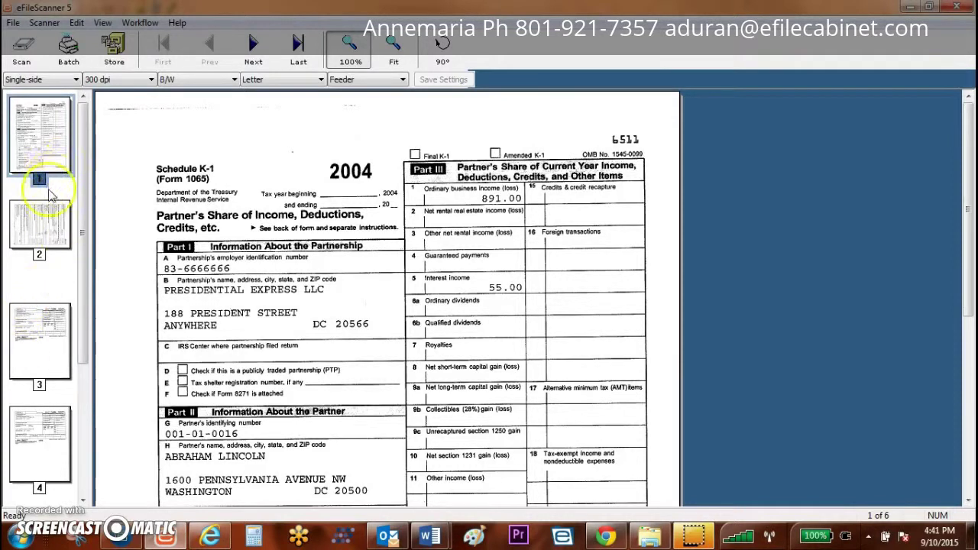
Step: Select pages 1–3 plus page 5 and store those four pages
left_click(54, 345)
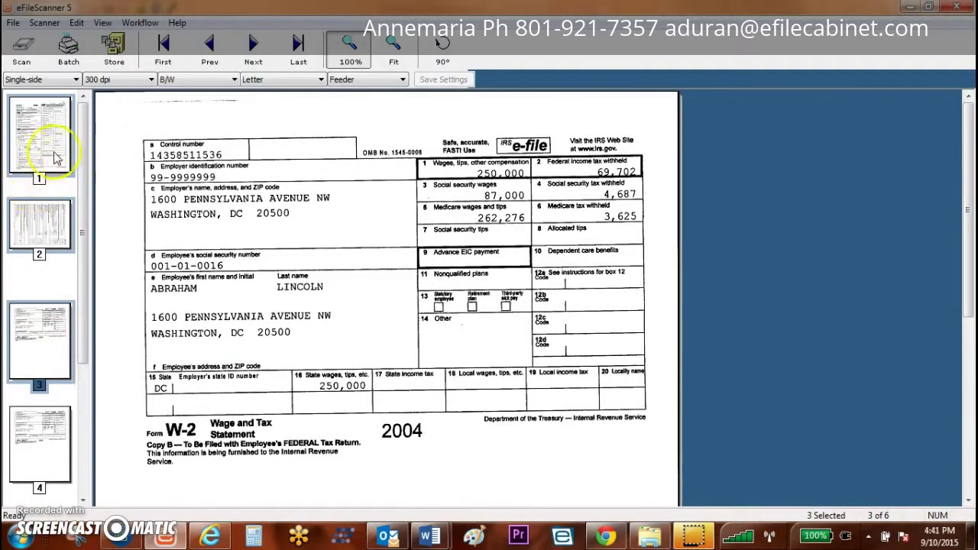
left_click_drag(82, 212, 87, 317)
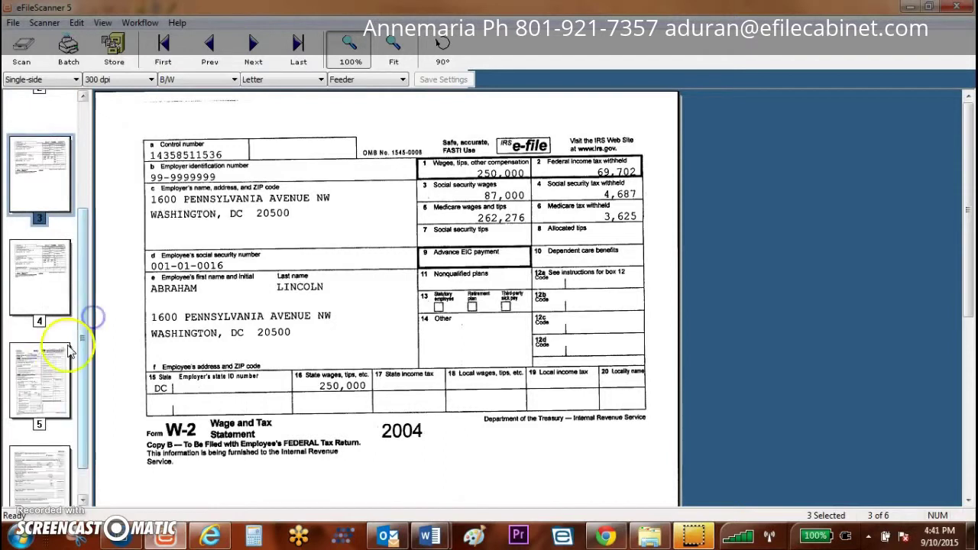
left_click(40, 365)
left_click(114, 50)
left_click(551, 259)
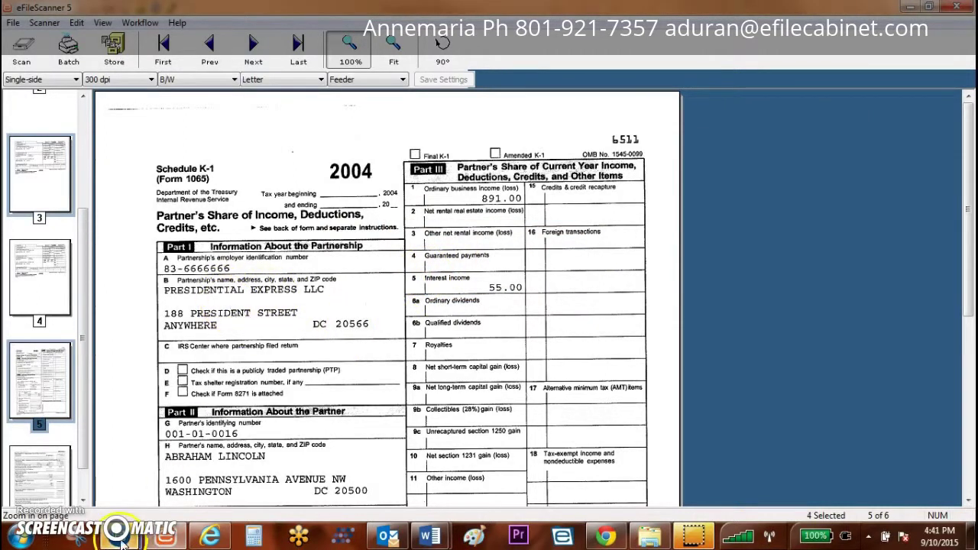
Step: Choose Accounting > client drawer > 2015 > Tax as the storage destination
mouse_move(122, 539)
left_click(256, 497)
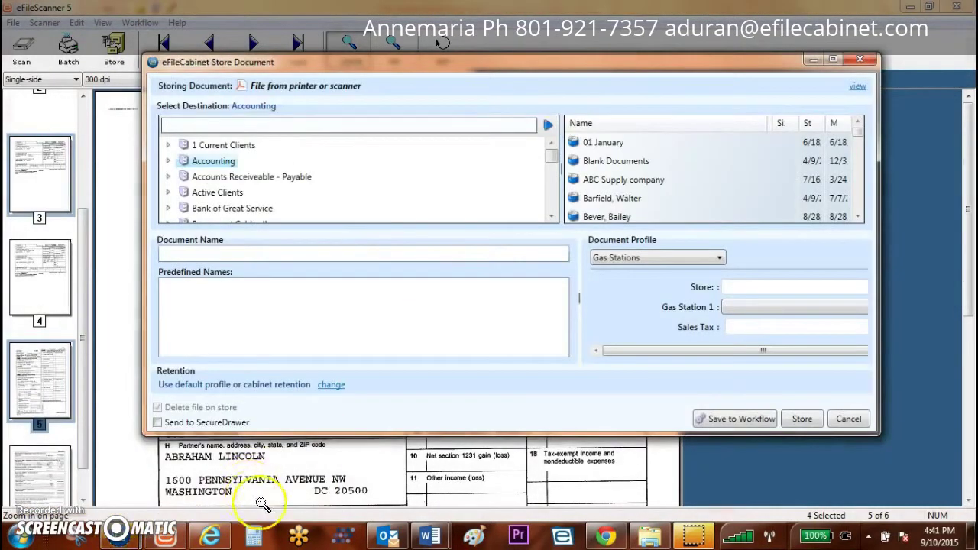
left_click(168, 160)
scroll(214, 189, "down", 2)
scroll(216, 190, "down", 1)
left_click(180, 183)
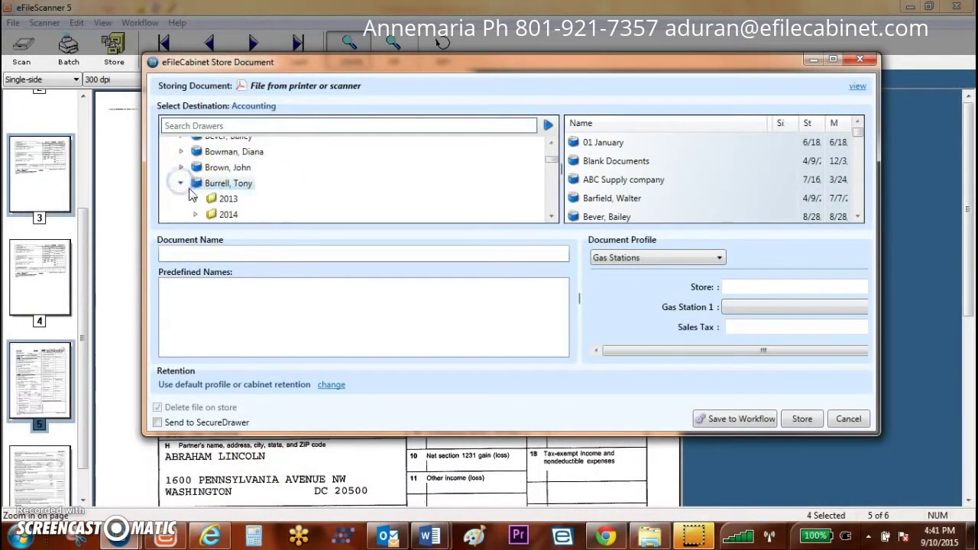
scroll(192, 196, "down", 1)
left_click(195, 210)
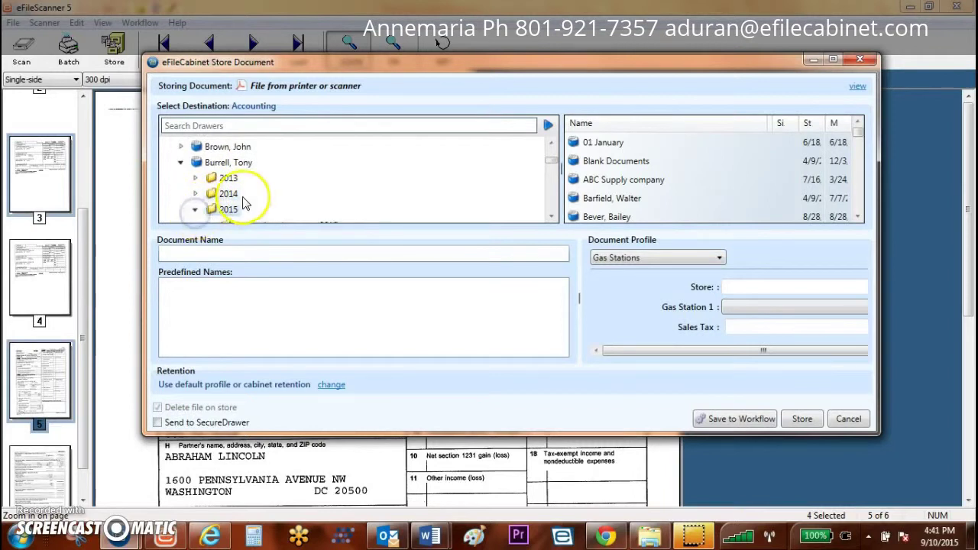
scroll(243, 202, "down", 3)
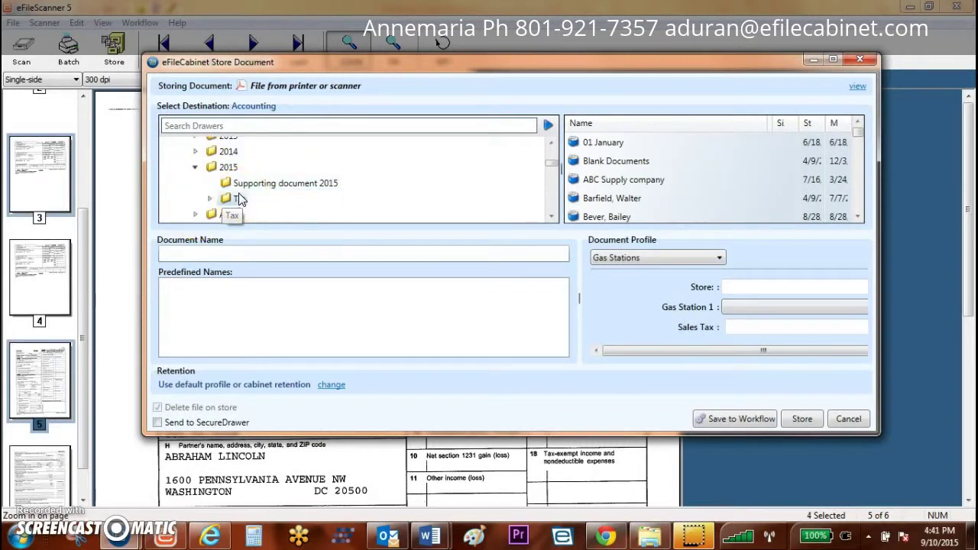
left_click(239, 198)
Step: Name the document Balance Sheet Quality.pdf
left_click(232, 253)
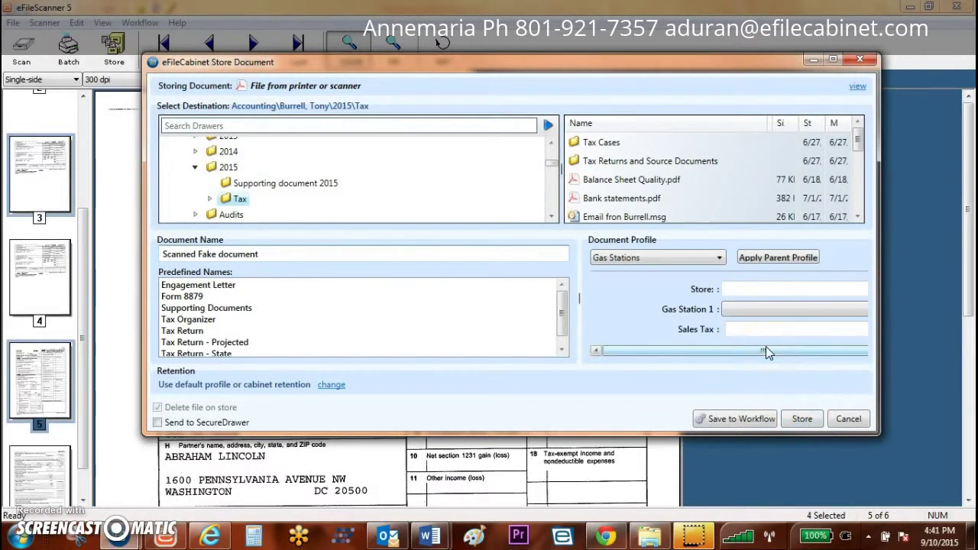
left_click(579, 270)
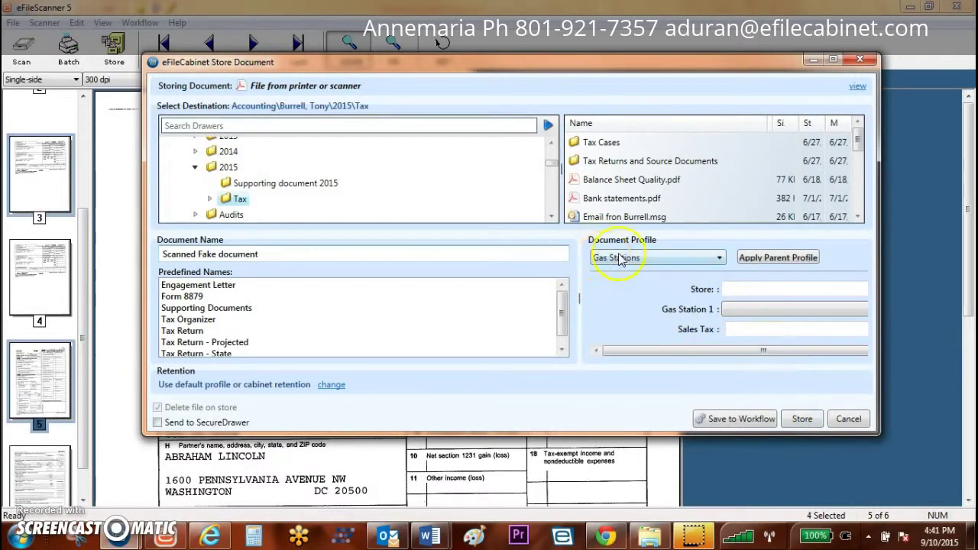
left_click(612, 184)
left_click(524, 185)
left_click(788, 184)
left_click_drag(856, 144, 858, 166)
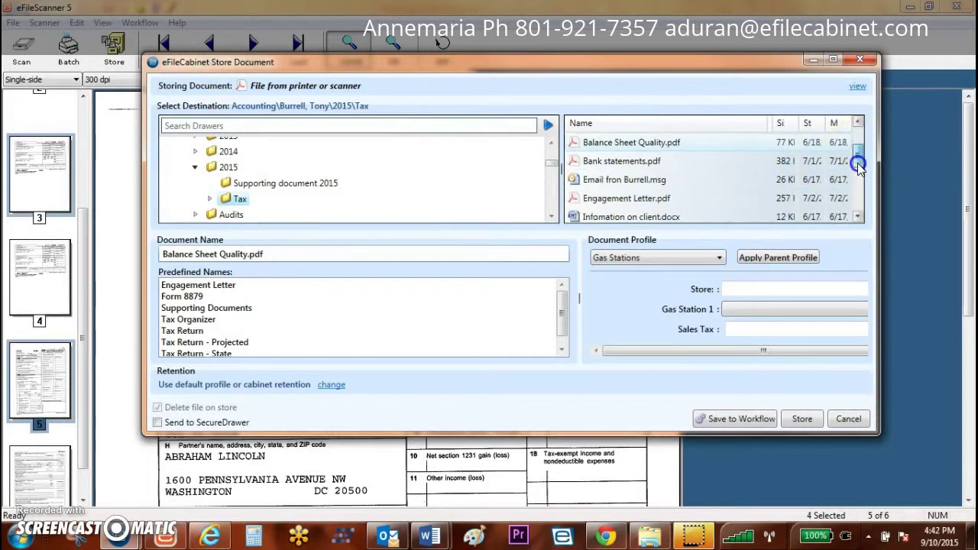
Step: Attempt to store under the existing name, then back out of the duplicate-name prompt
left_click(802, 418)
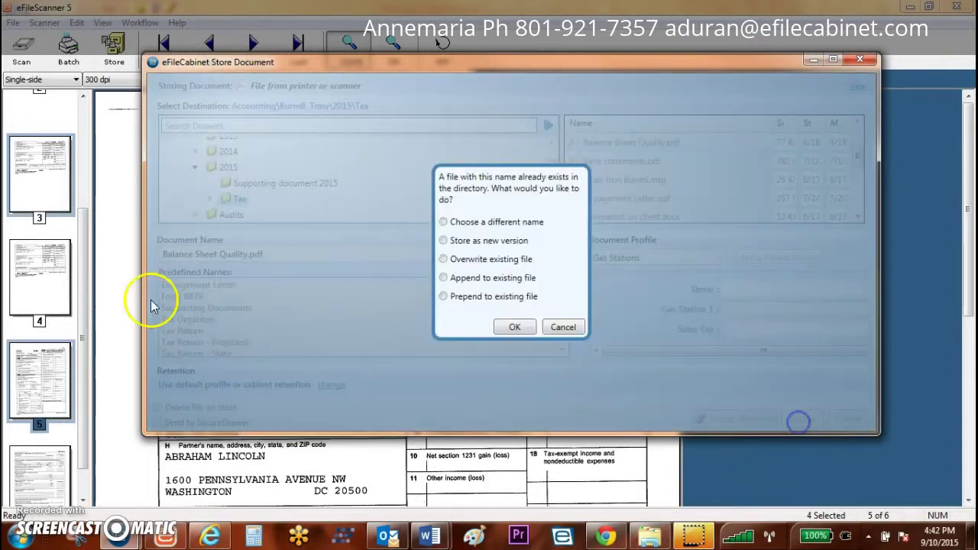
left_click(445, 279)
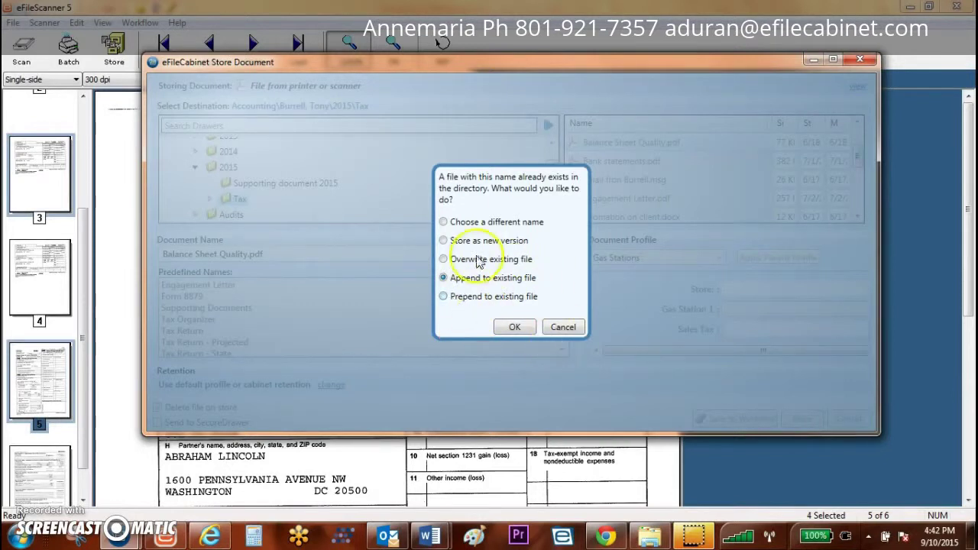
left_click(565, 327)
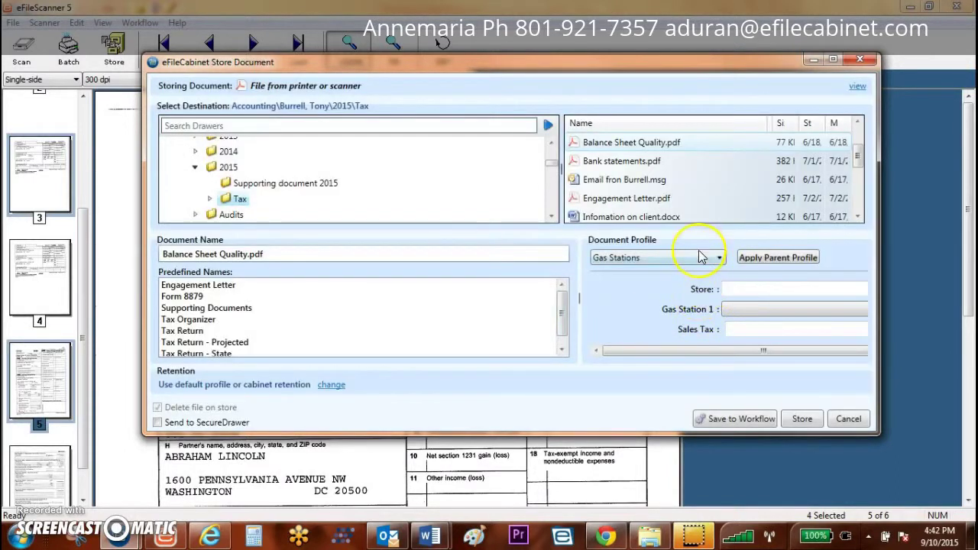
Step: Set Gas Station 1 to Texaco and keep the Gas Stations document profile
left_click(769, 315)
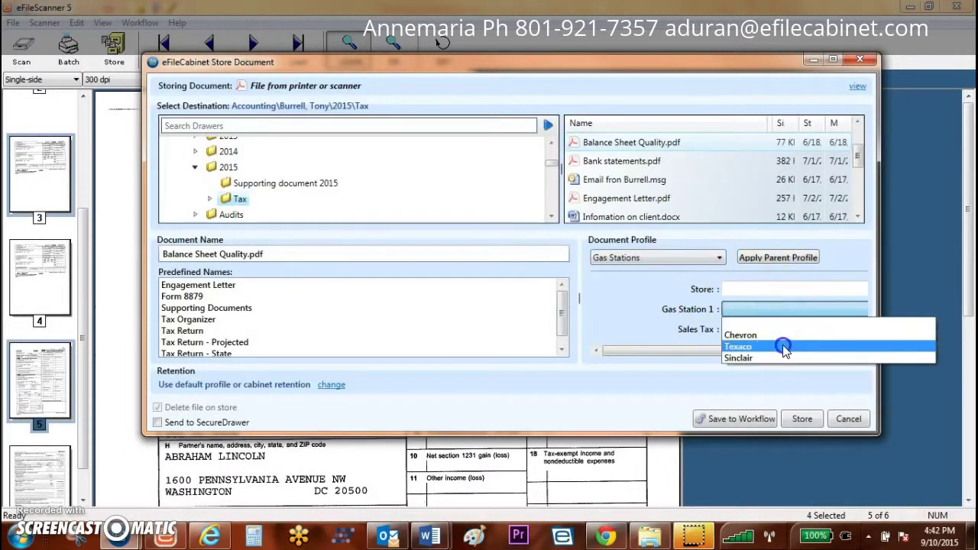
left_click(780, 344)
left_click(662, 257)
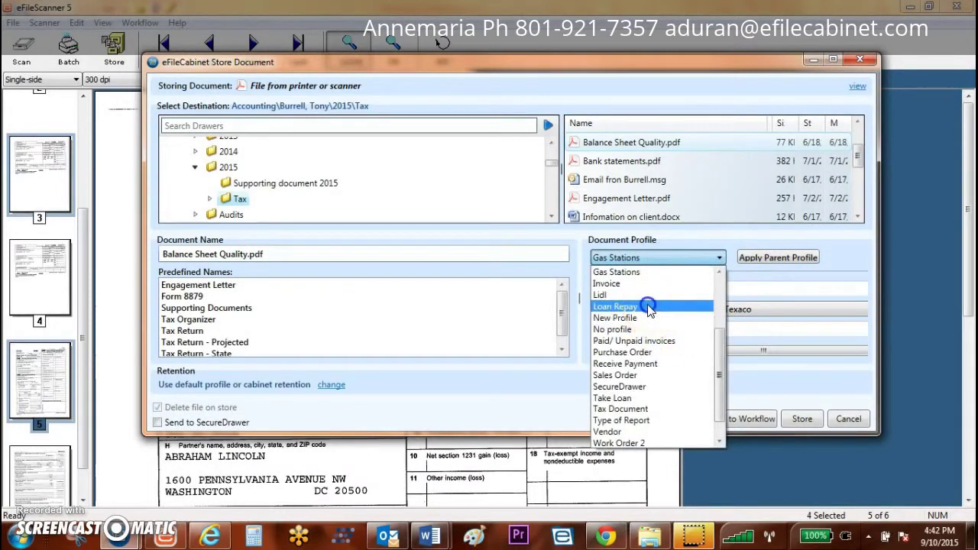
left_click(682, 262)
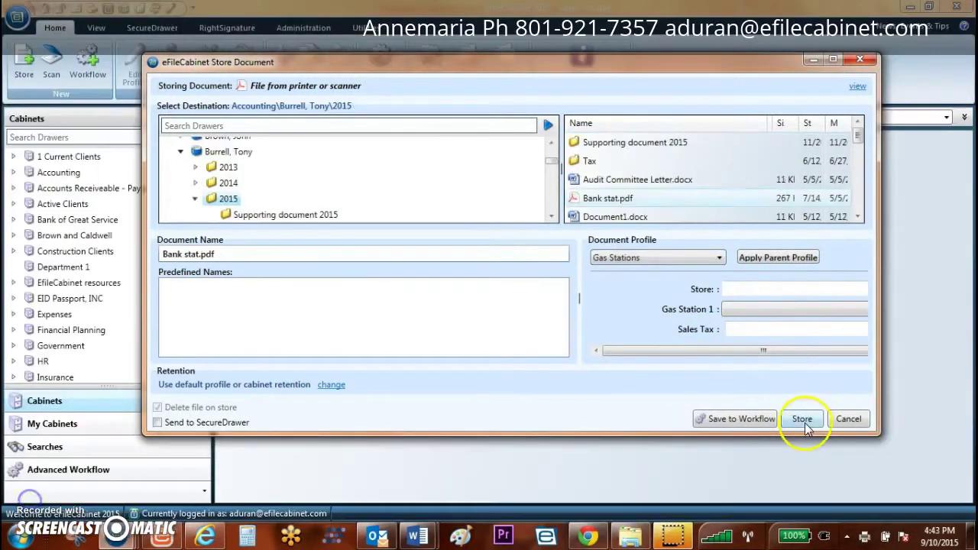
Step: Append the pages to the existing Bank stat.pdf and scroll the combined file's preview
left_click(802, 419)
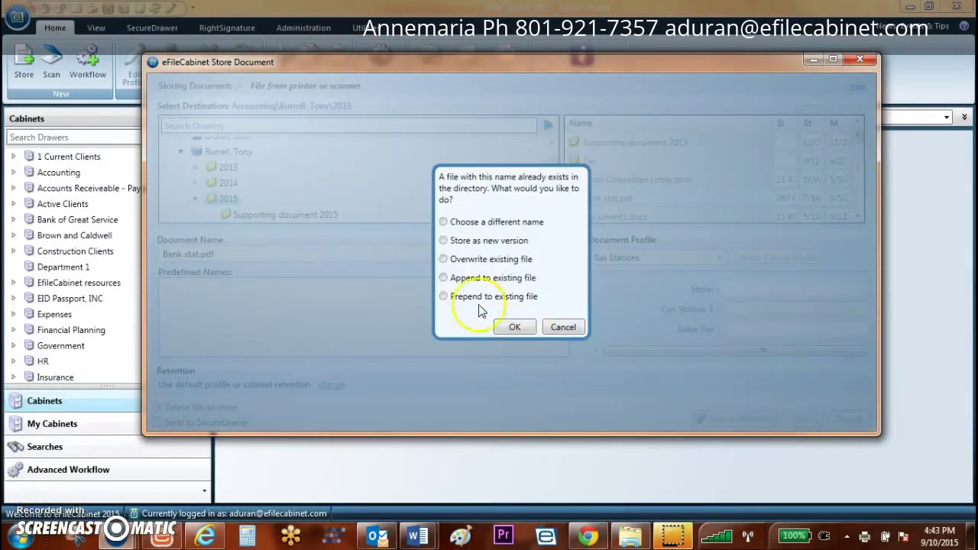
left_click(444, 279)
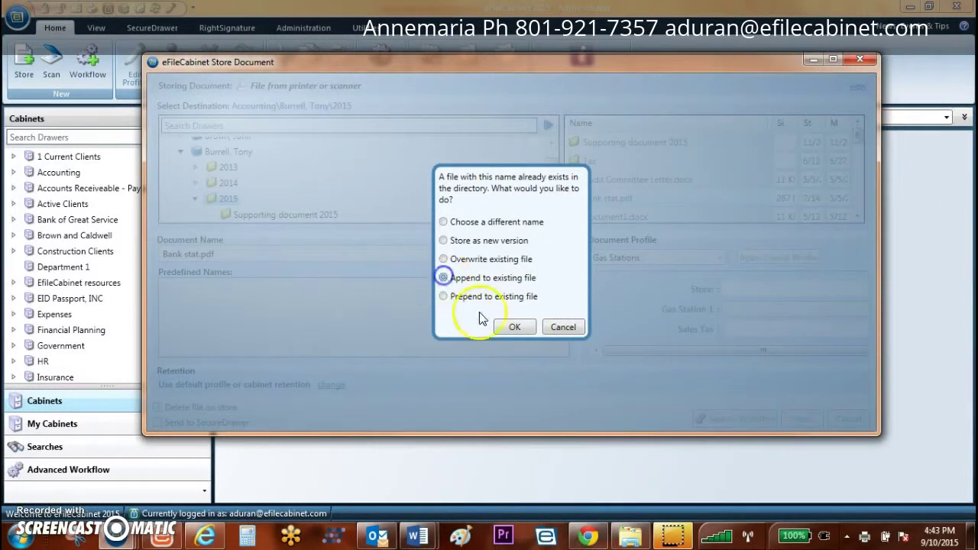
left_click(516, 329)
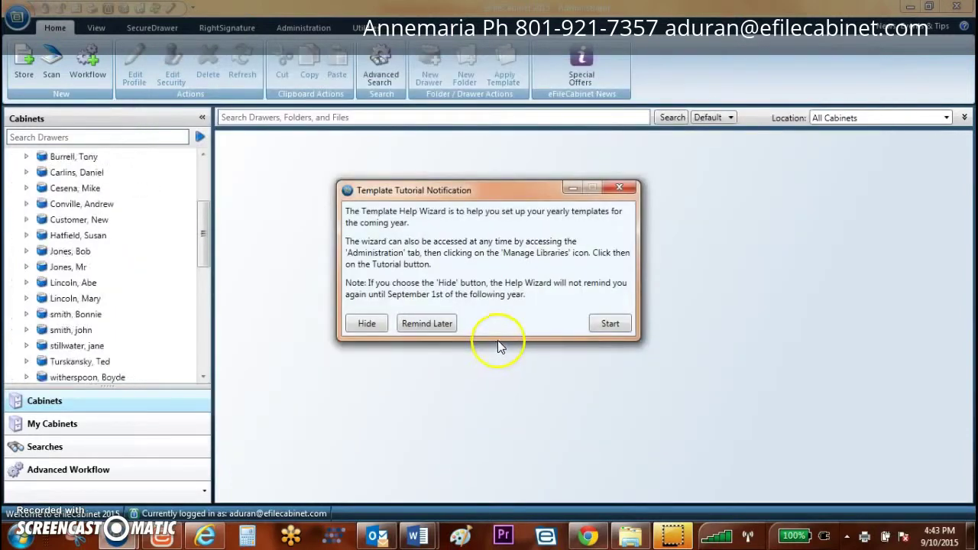
left_click(619, 188)
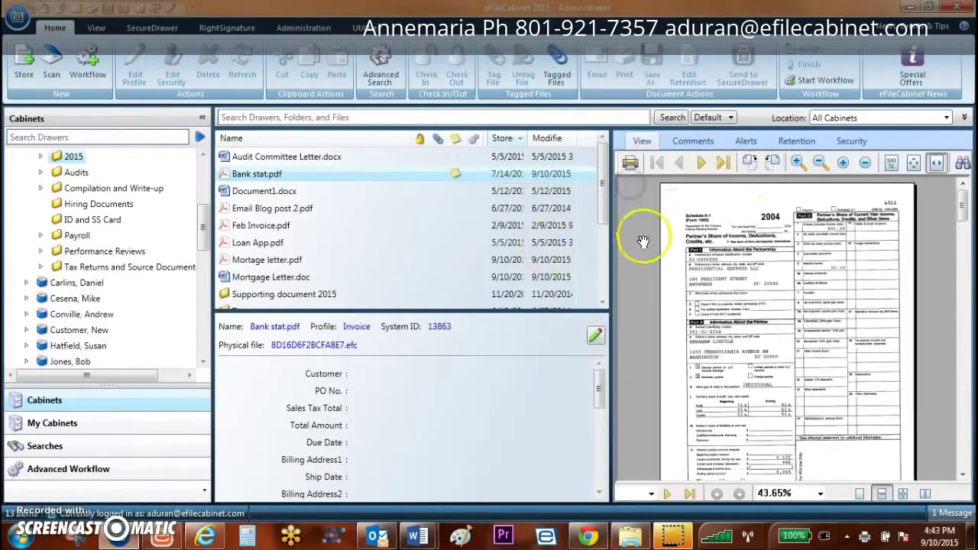
mouse_move(961, 203)
left_mouse_down()
mouse_move(945, 327)
mouse_move(954, 442)
mouse_move(962, 382)
mouse_move(946, 192)
left_mouse_up()
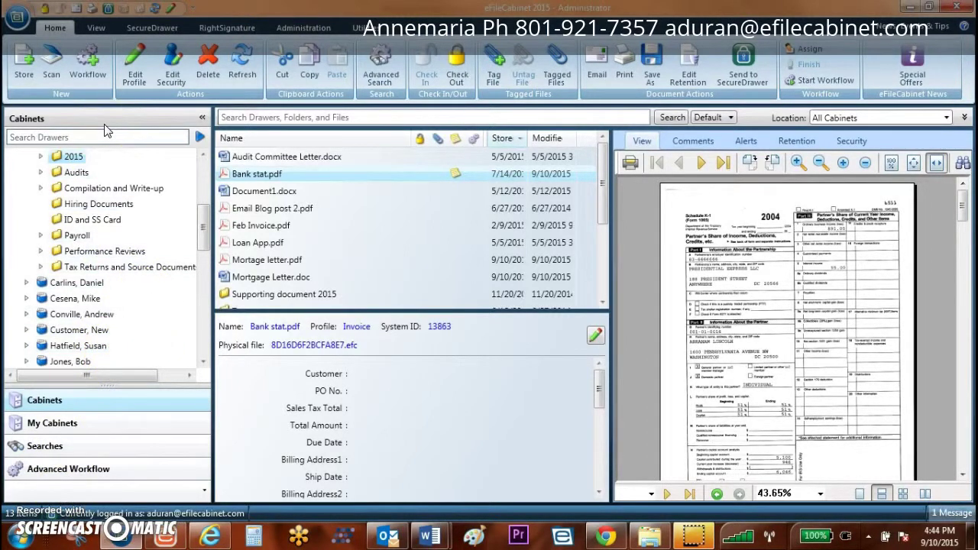
Step: Collapse Accounting and search drawers by the client surname to list matching drawers
left_click_drag(203, 232, 200, 187)
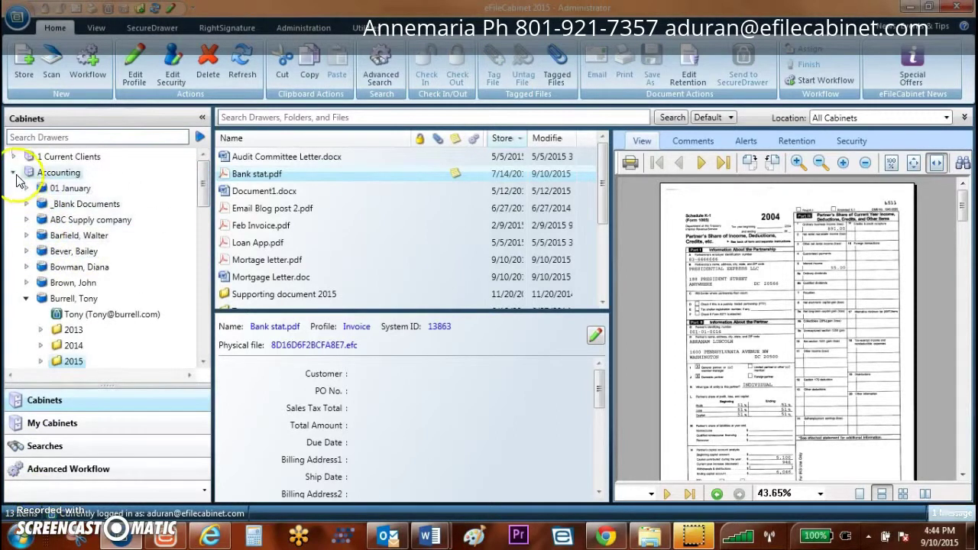
left_click(12, 172)
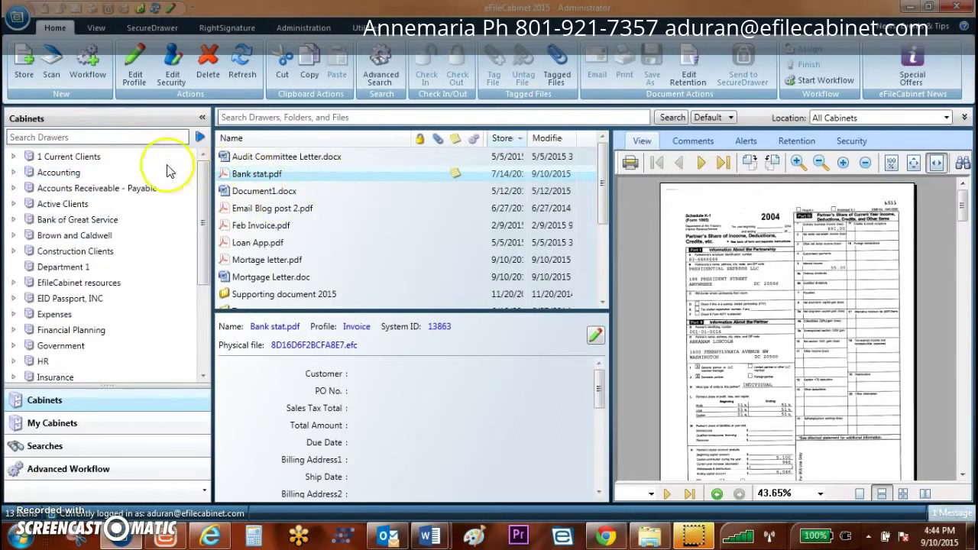
left_click(27, 172)
left_click(97, 137)
type("smith")
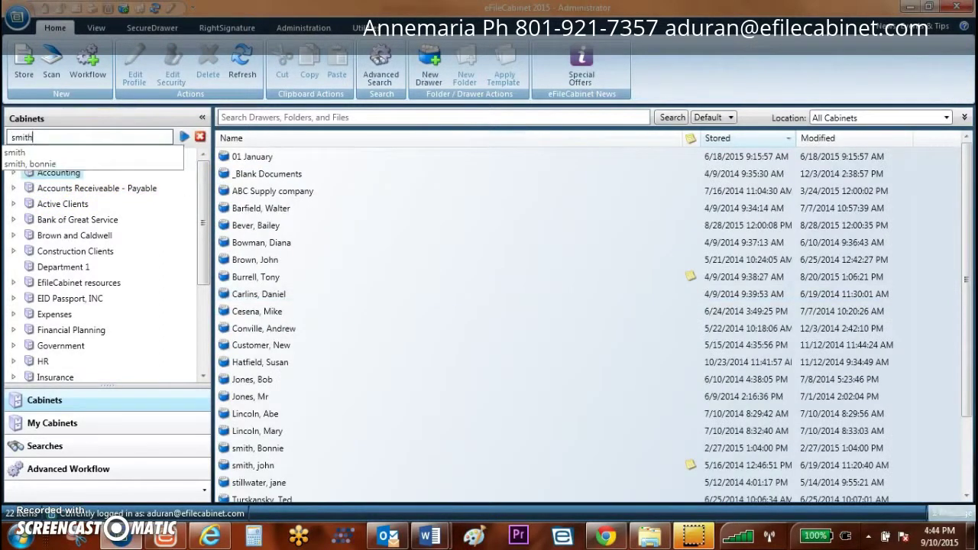
key("Return")
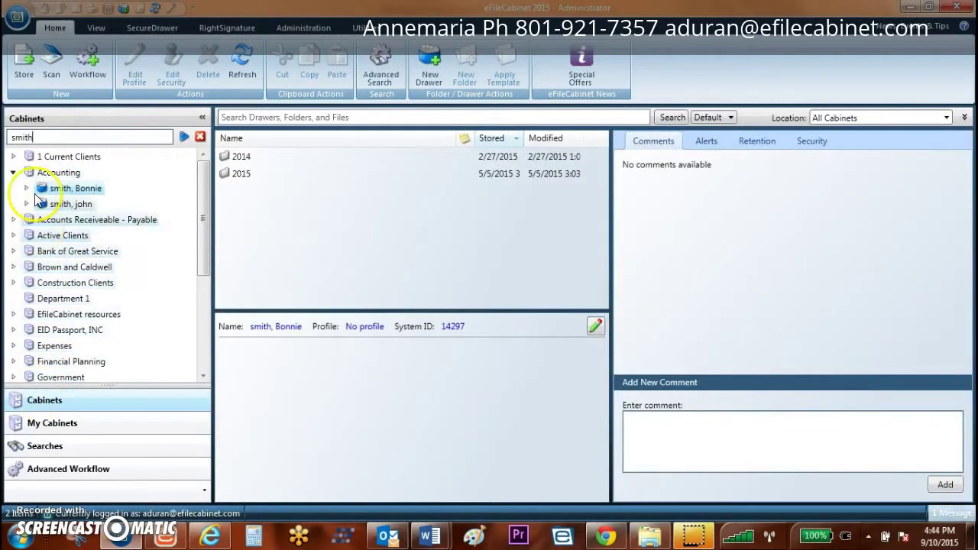
mouse_move(55, 204)
left_mouse_down()
mouse_move(54, 214)
mouse_move(55, 177)
mouse_move(61, 191)
mouse_move(31, 216)
mouse_move(70, 192)
left_mouse_up()
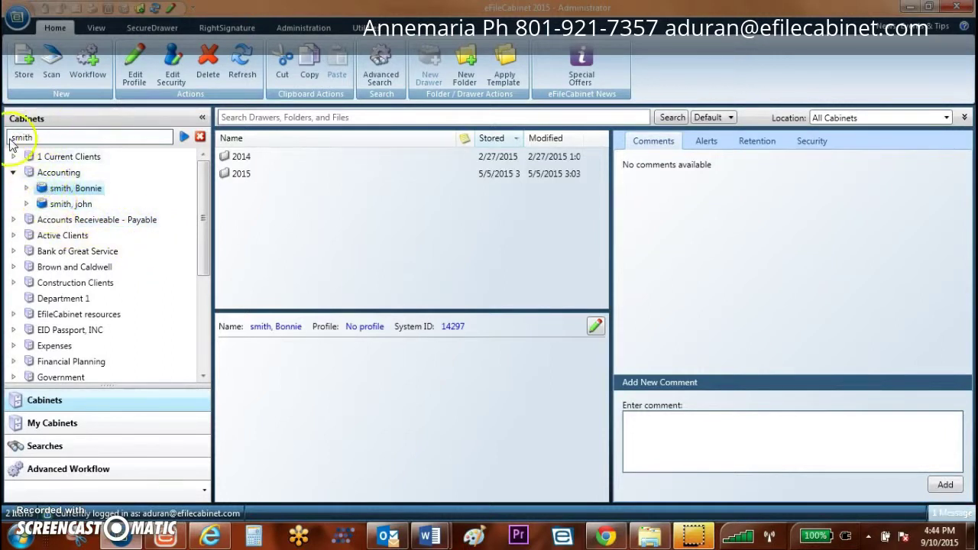
Step: Search all cabinets for the client's surname and scroll the results
left_click(394, 118)
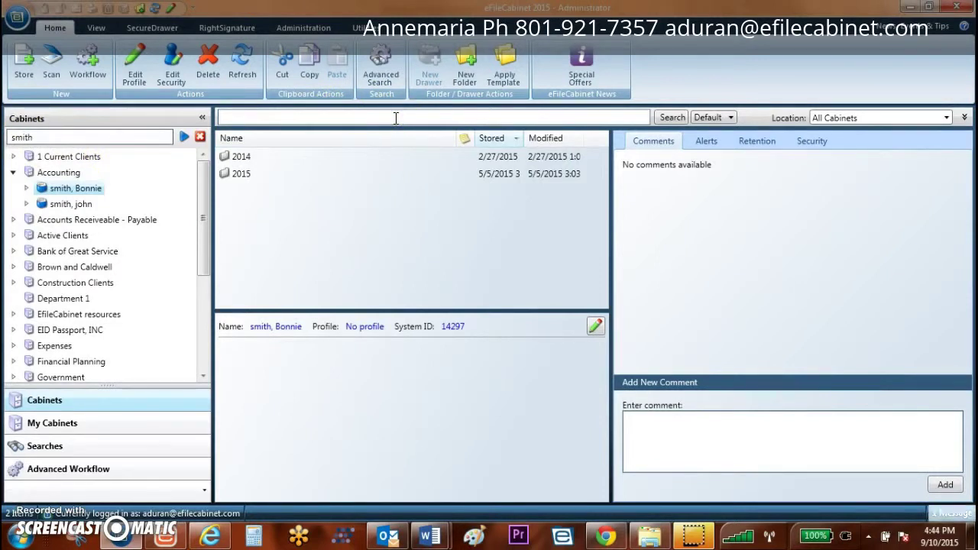
type("burre")
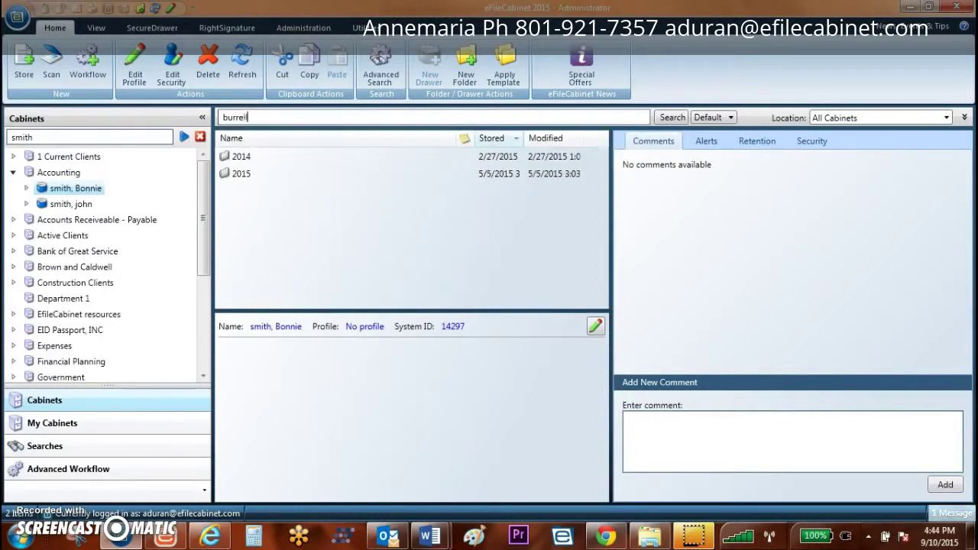
type("ll")
key("Return")
scroll(494, 290, "down", 18)
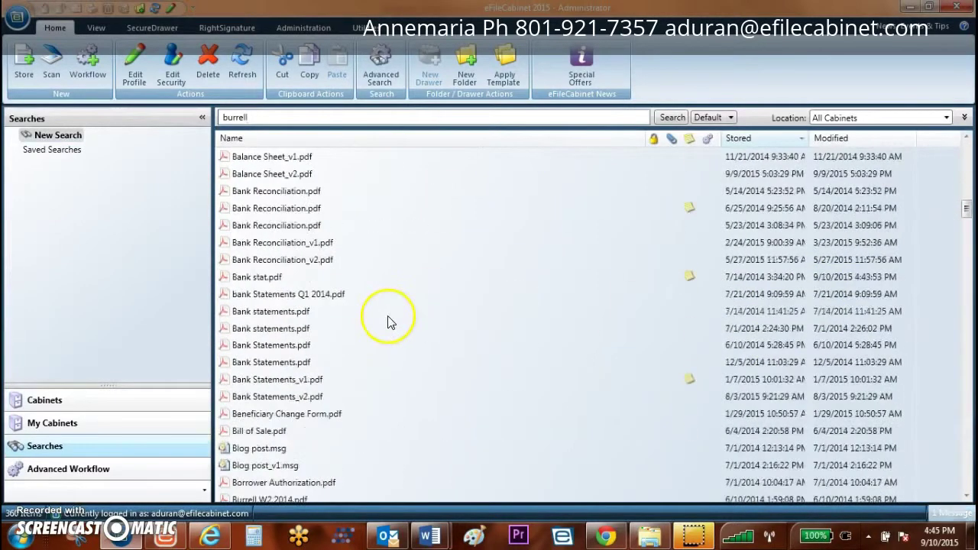
scroll(387, 322, "down", 9)
scroll(387, 322, "up", 7)
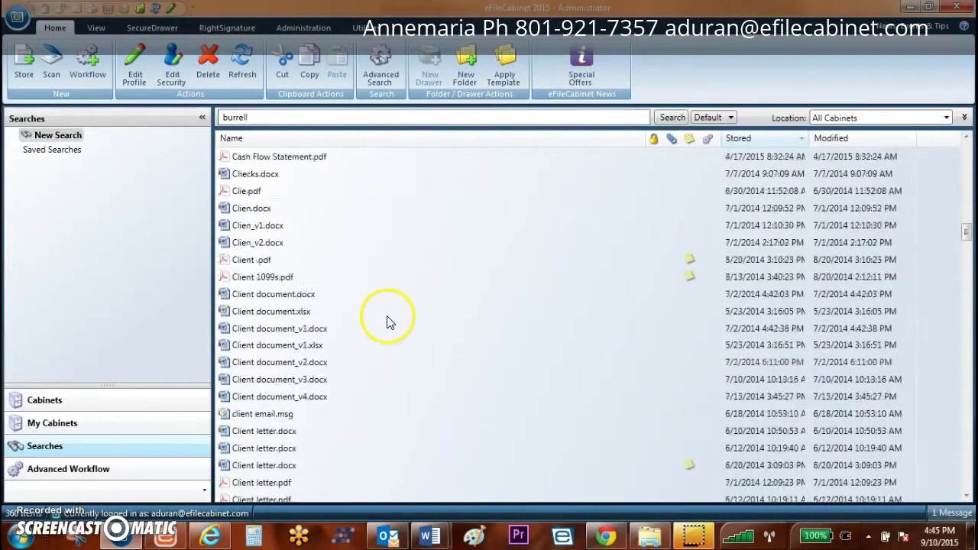
Step: Refine the search to the client's W2, then 2015 and 2014 W2s, and preview the second W2.pdf
left_click(283, 114)
key("Return")
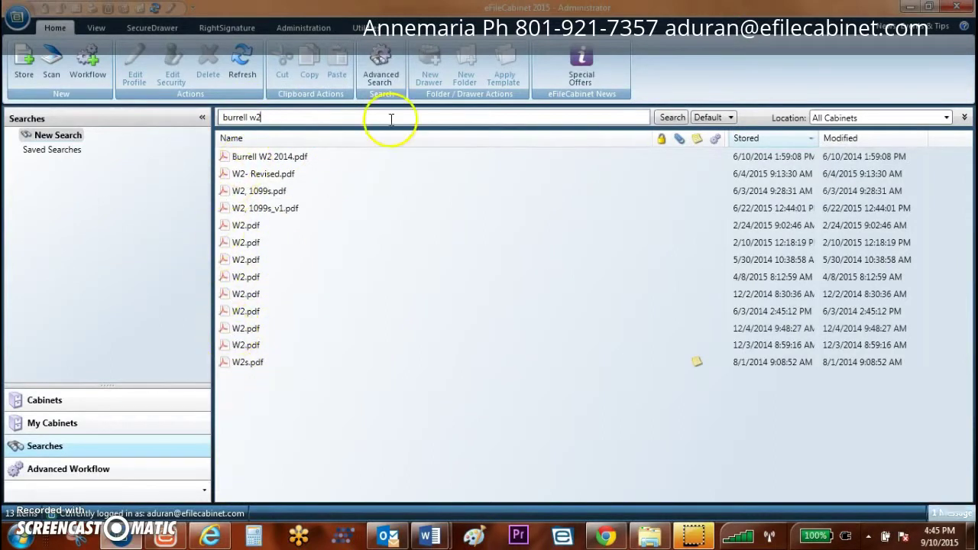
key("Return")
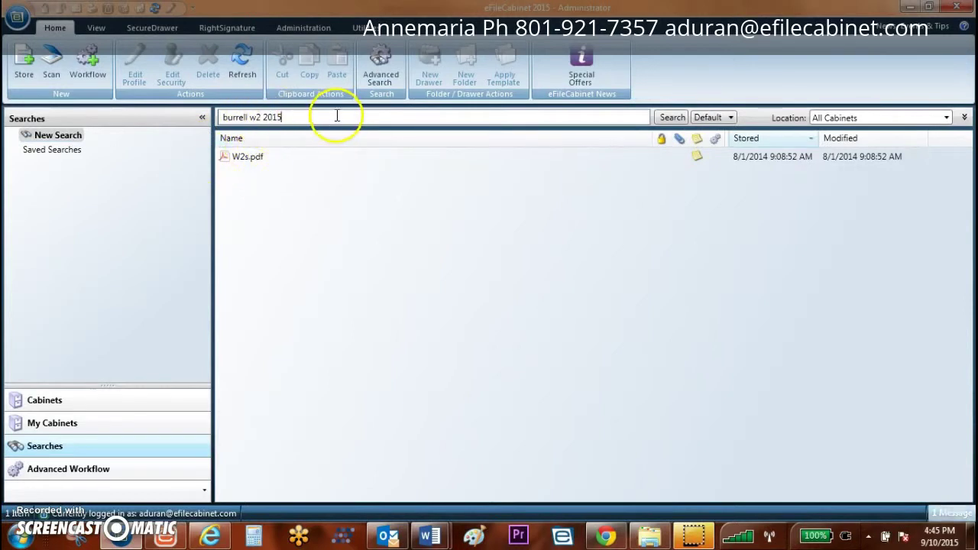
key("BackSpace")
key("Return")
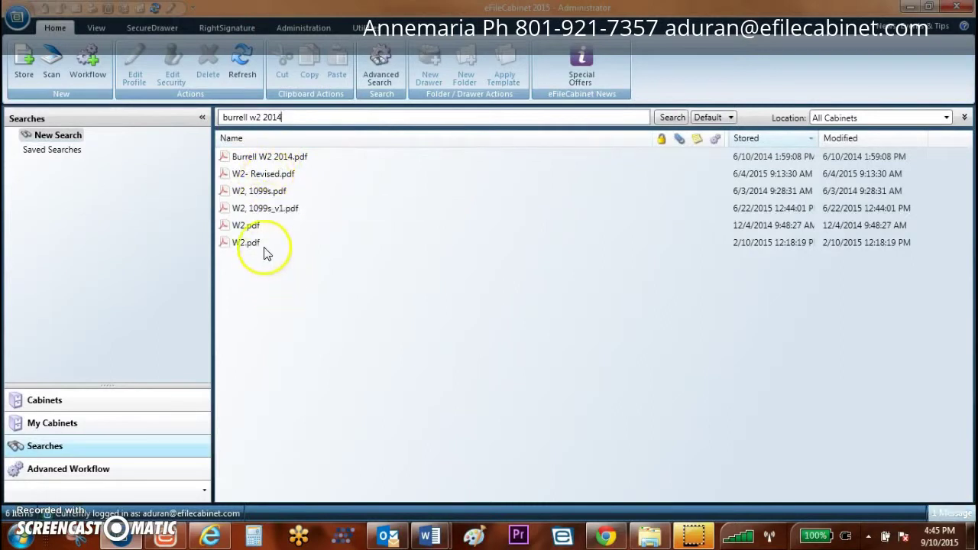
double_click(247, 247)
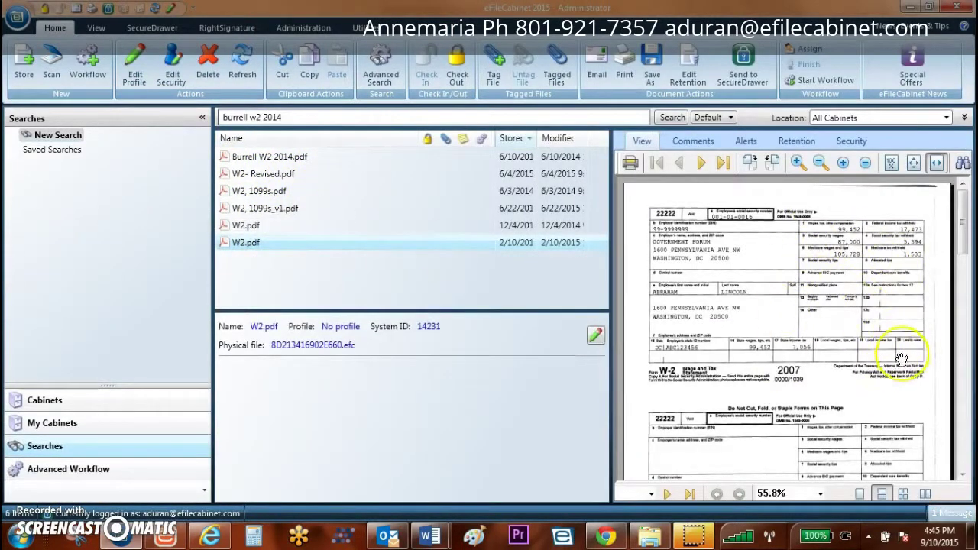
left_click(283, 119)
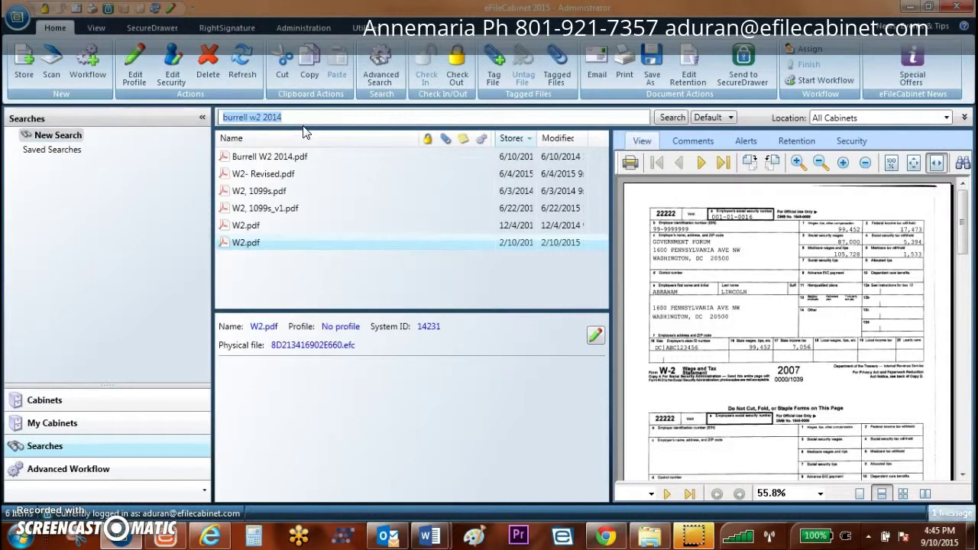
Step: Search 123456 and preview Balance Sheet.pdf, Medical Exam.pdf and Pay Status Change Form.pdf
type("123456")
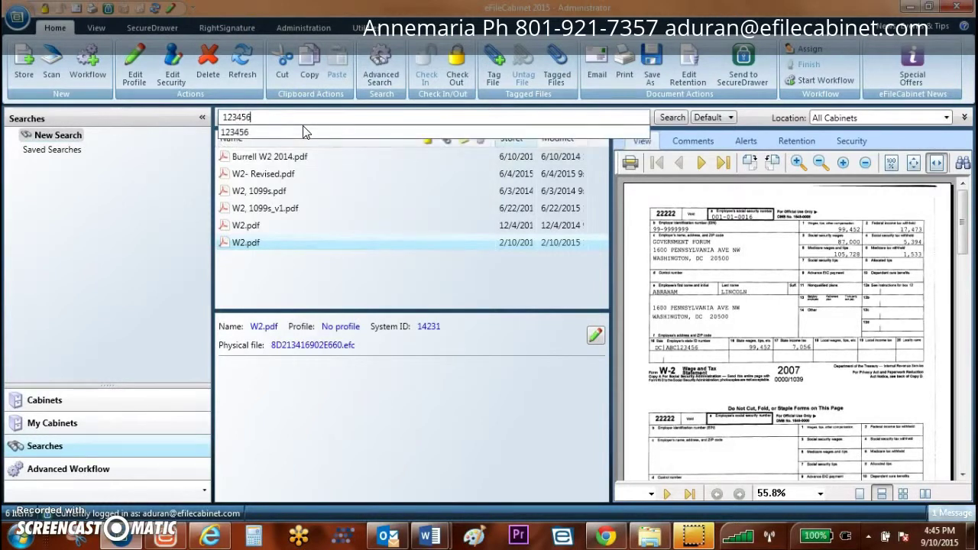
key("Return")
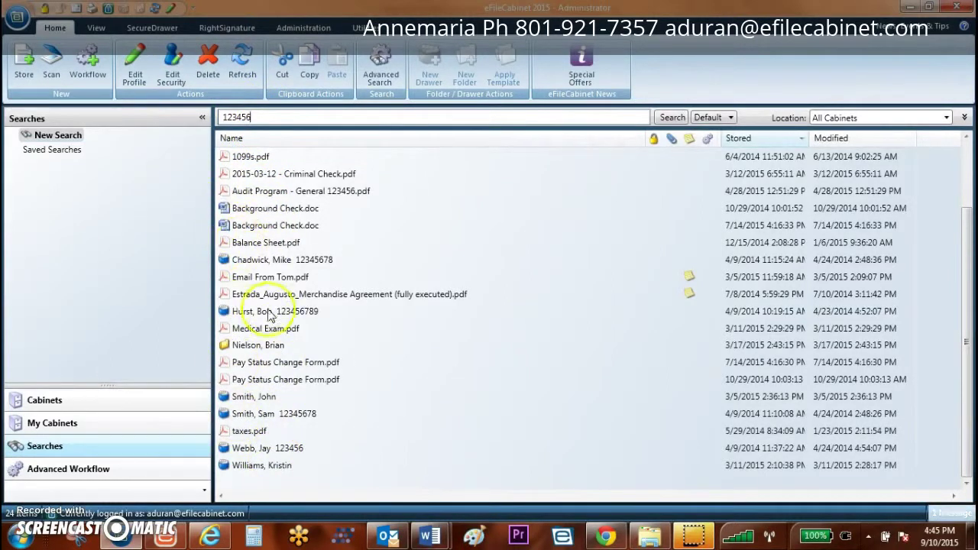
left_click(256, 244)
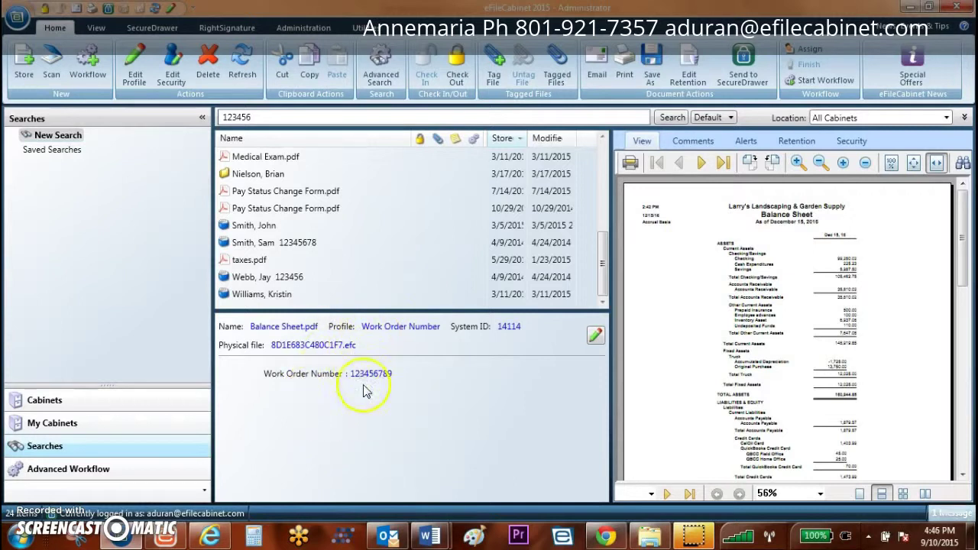
left_click(253, 157)
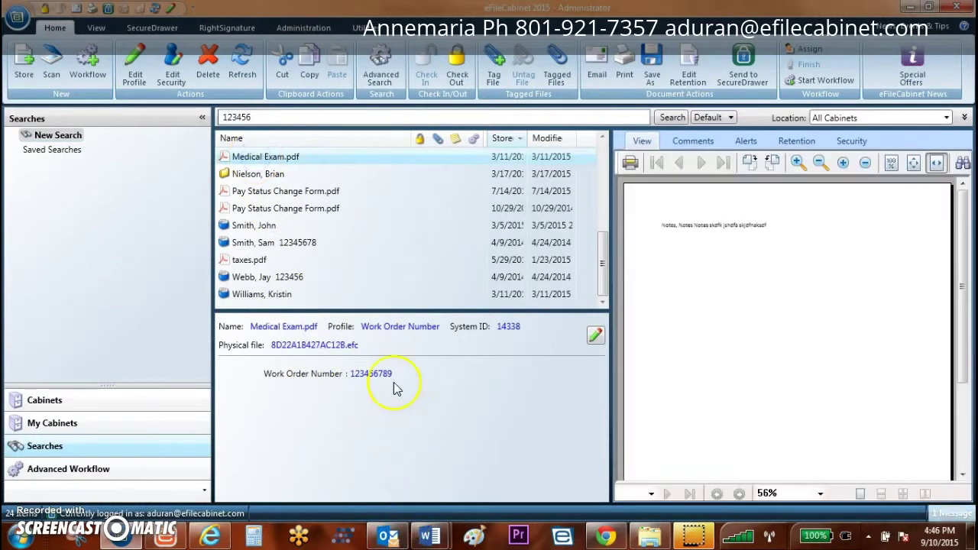
left_click(240, 207)
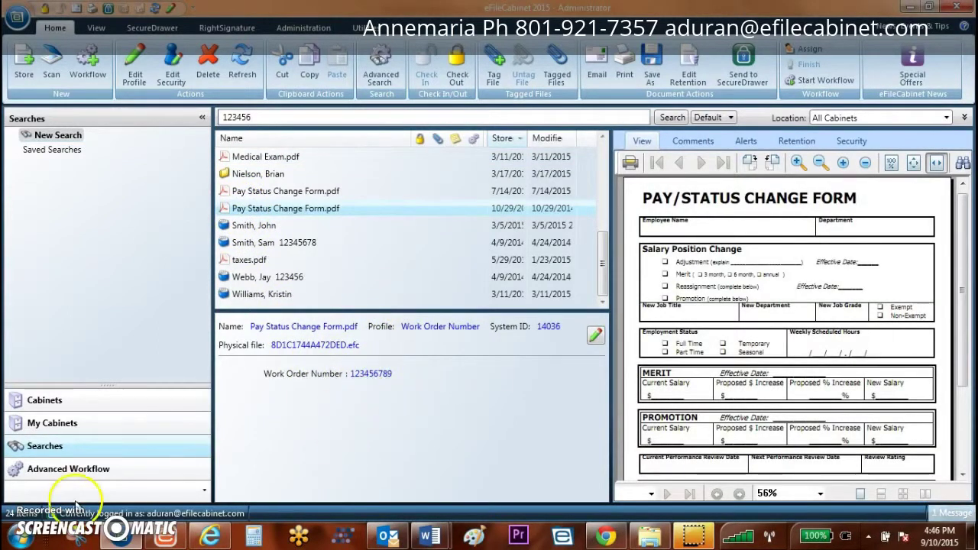
left_click(381, 68)
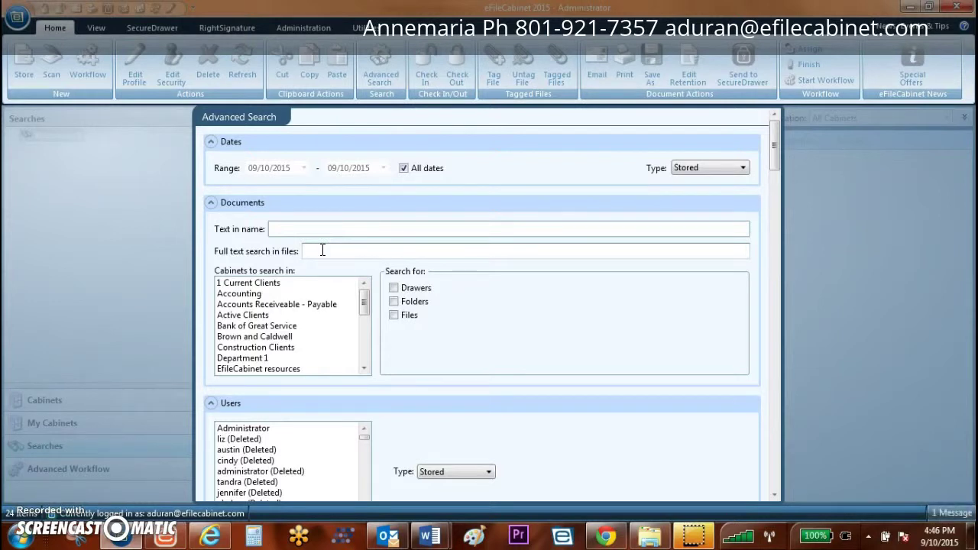
Step: Focus the full-text field, then close the advanced search form without searching
left_click(323, 251)
left_click_drag(771, 164, 775, 498)
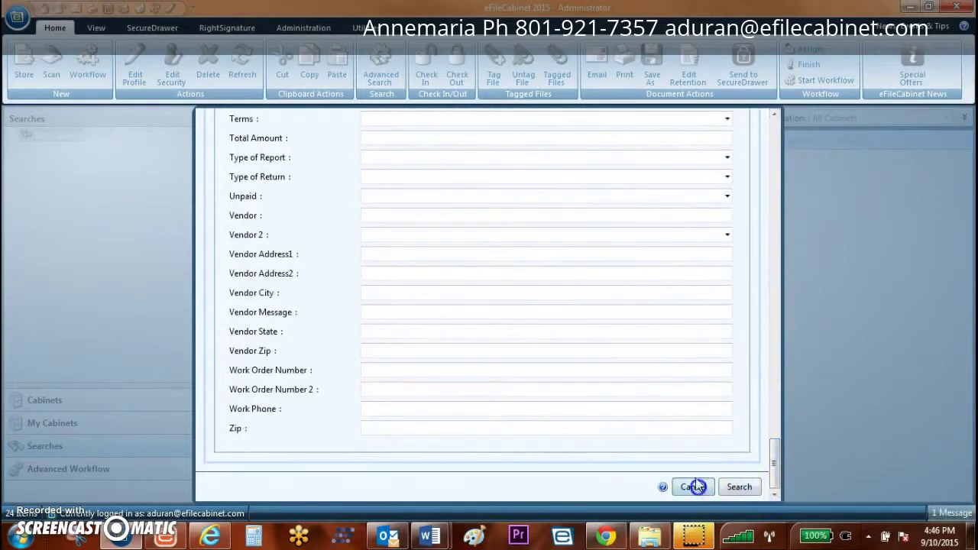
left_click(695, 486)
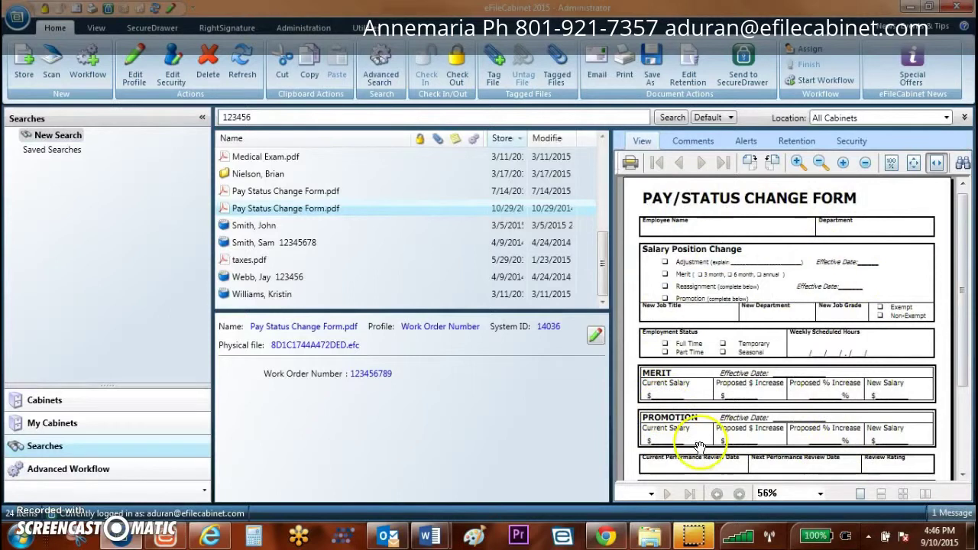
left_click(968, 442)
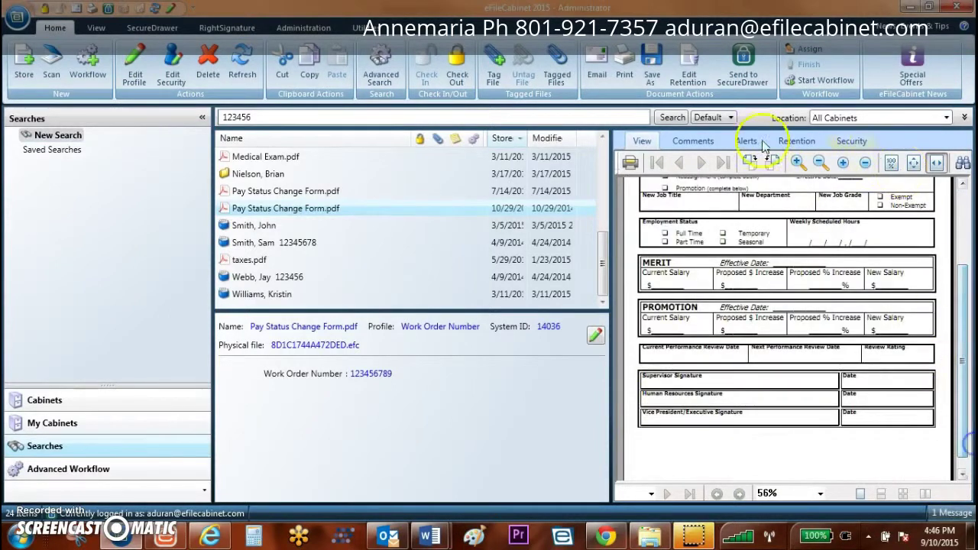
left_click(965, 266)
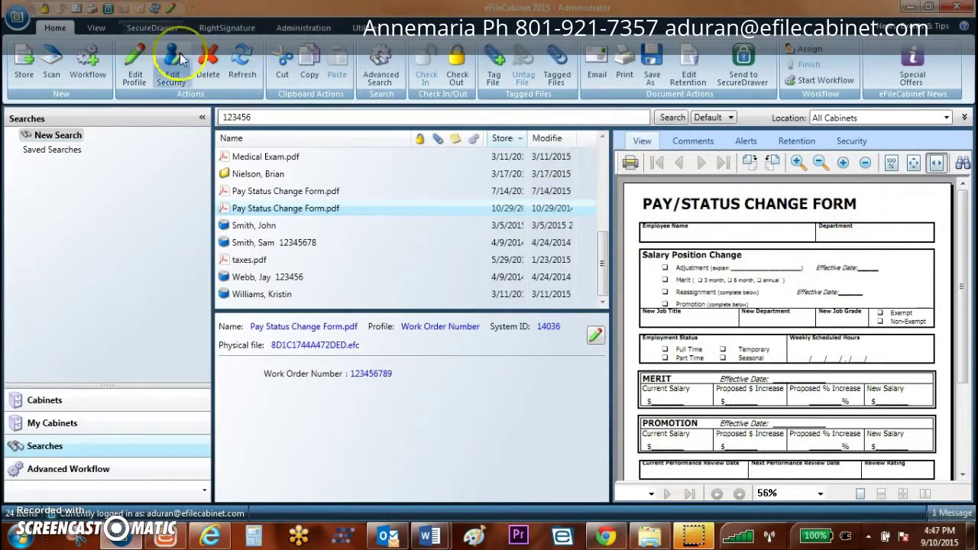
Step: Run an advanced full-text search for the borrower's surname and preview Good Faith Estimate.pdf
left_click(384, 74)
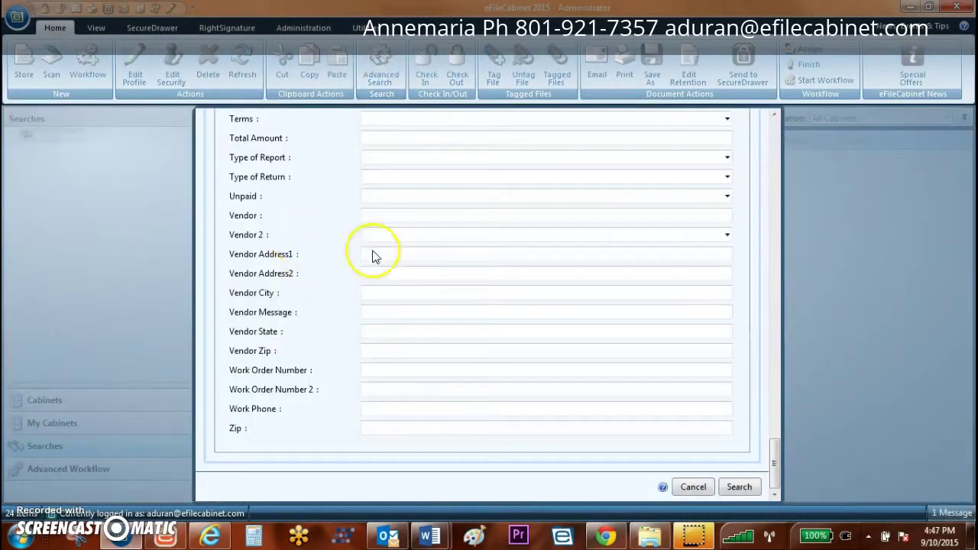
left_click_drag(774, 462, 764, 107)
left_click(373, 249)
type("sew")
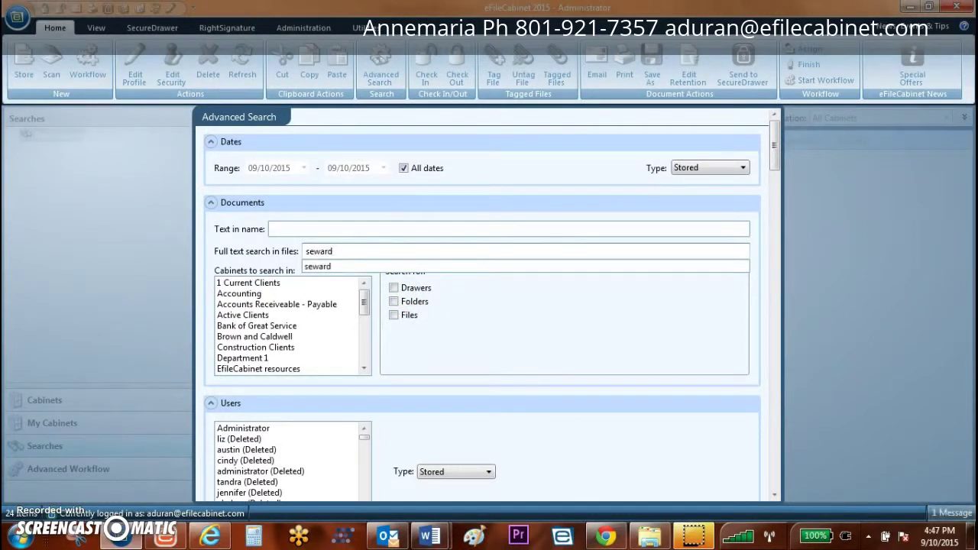
type("ard")
key("Return")
left_click_drag(774, 137, 766, 488)
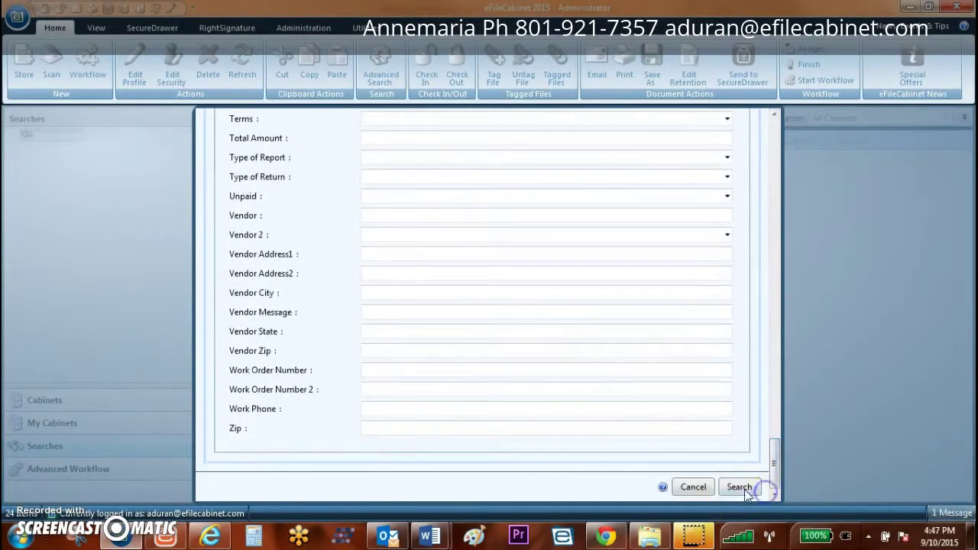
left_click(745, 489)
left_click(269, 158)
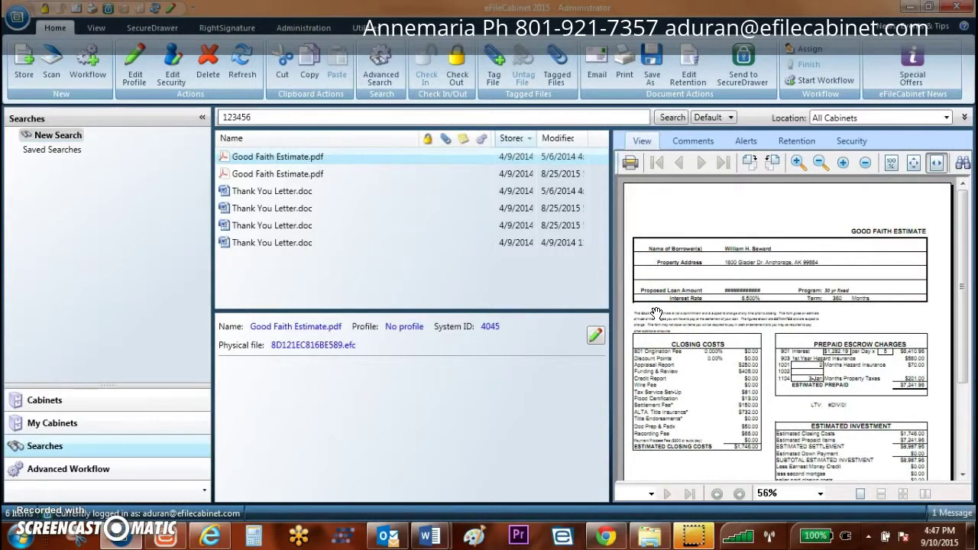
Step: Switch to Cabinets and open the client's drawer contents
left_click(23, 400)
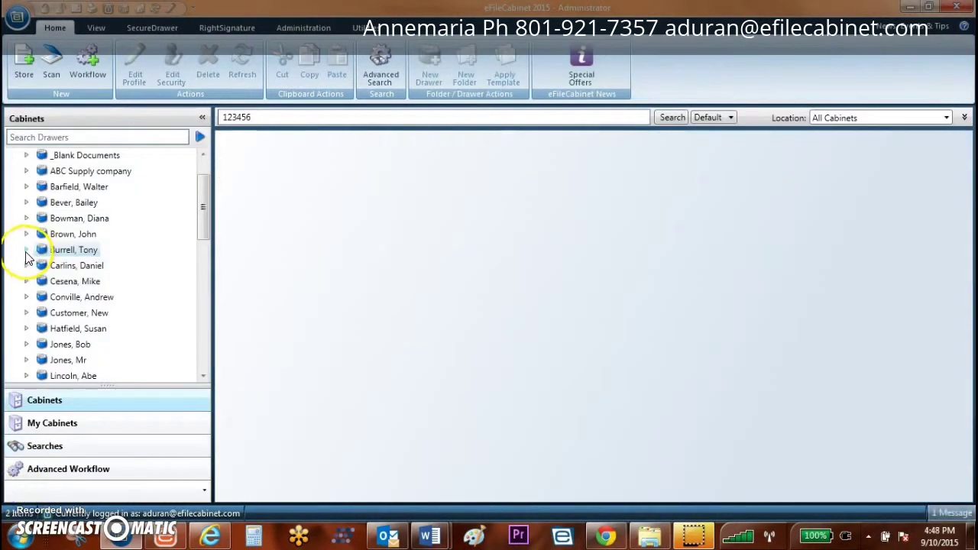
left_click(26, 252)
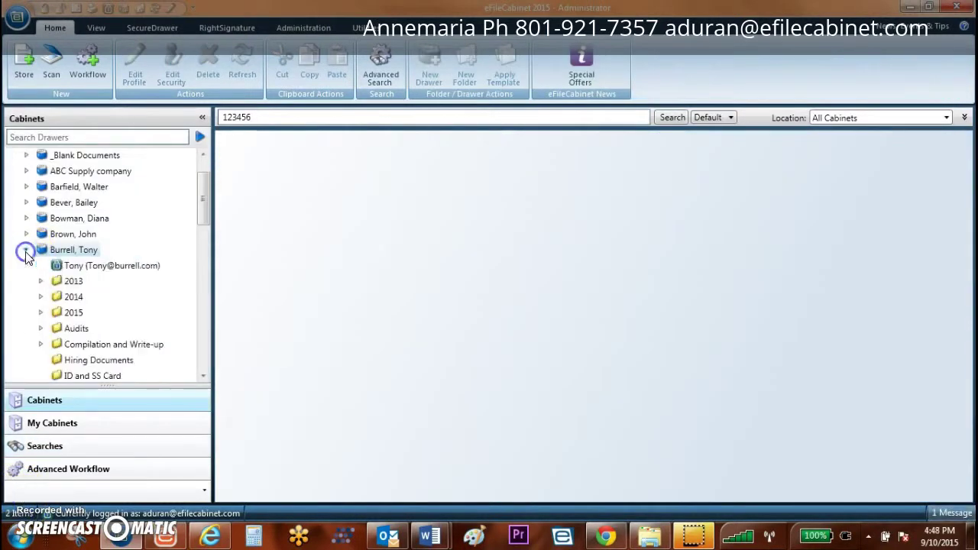
left_click(78, 255)
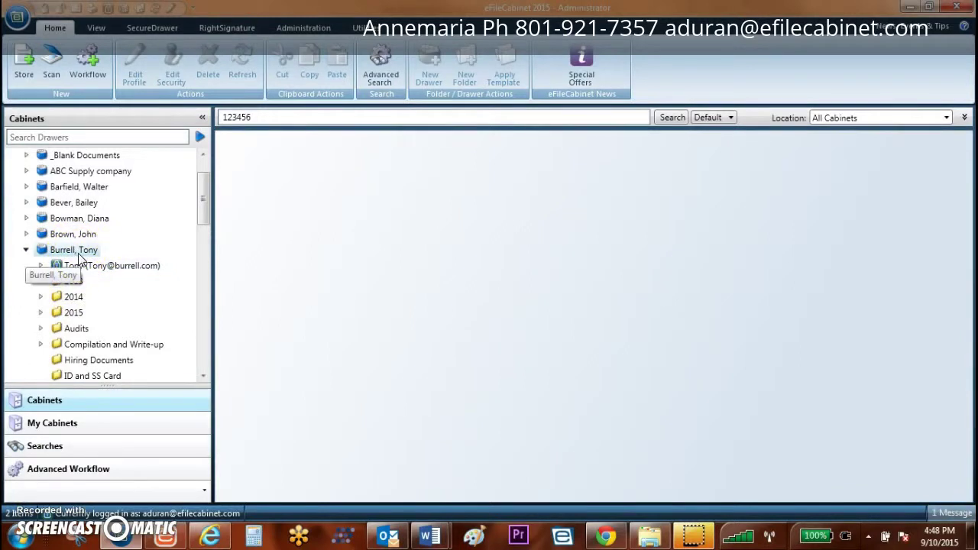
left_click(78, 256)
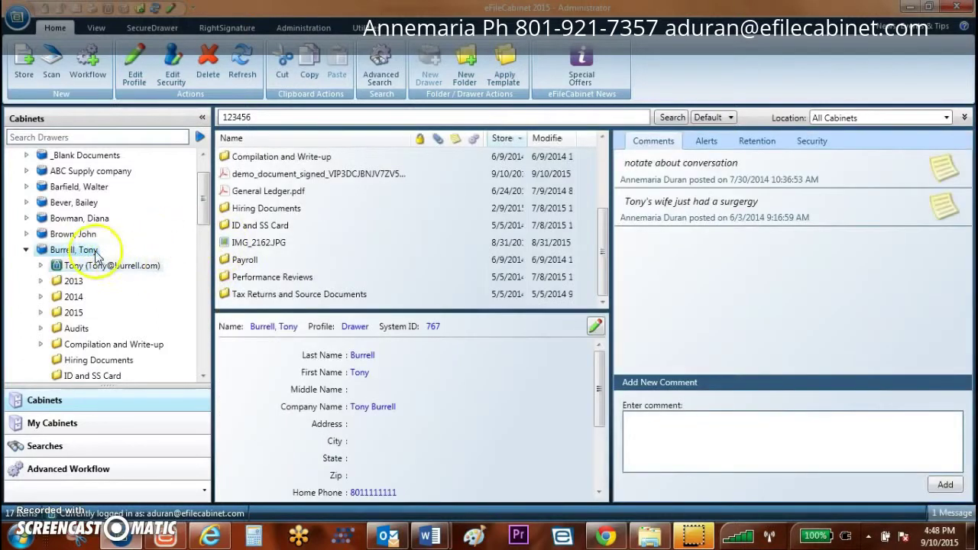
left_click_drag(203, 211, 203, 220)
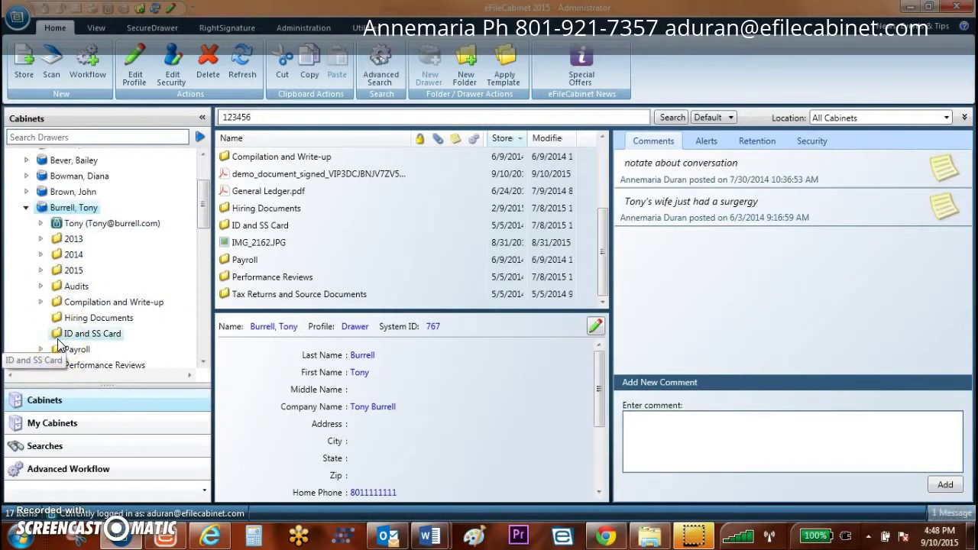
left_click(65, 242)
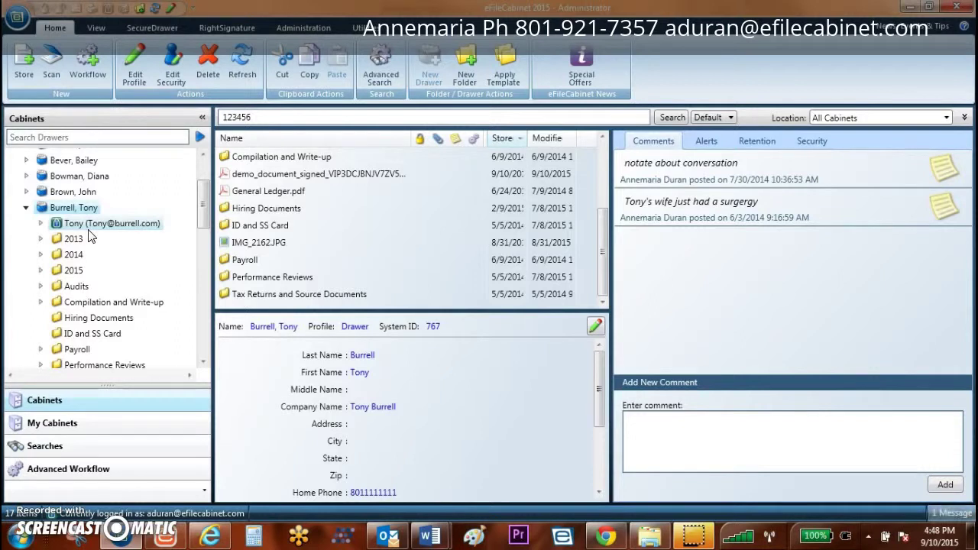
Step: Drag General Ledger.pdf onto the client's SecureDrawer entry to queue it for sending
left_click(264, 191)
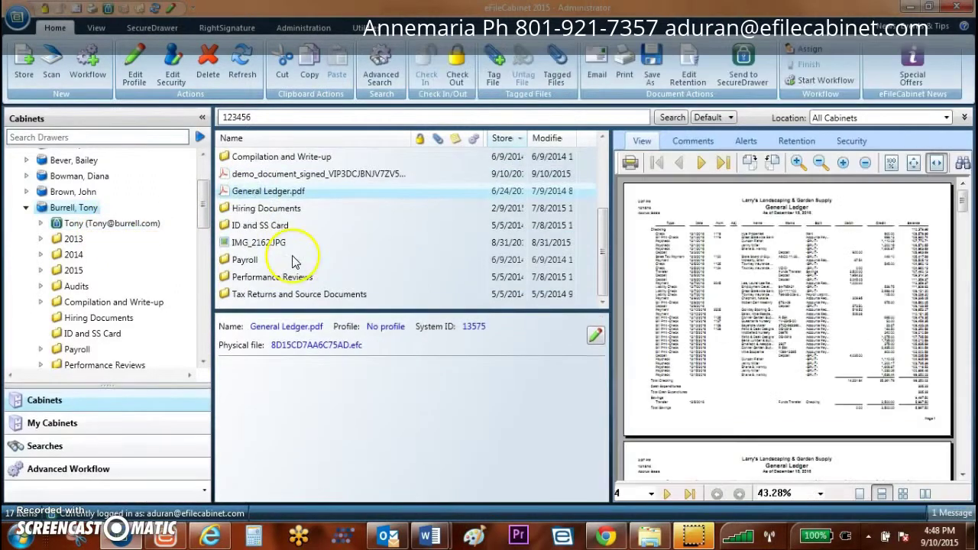
left_click(277, 194)
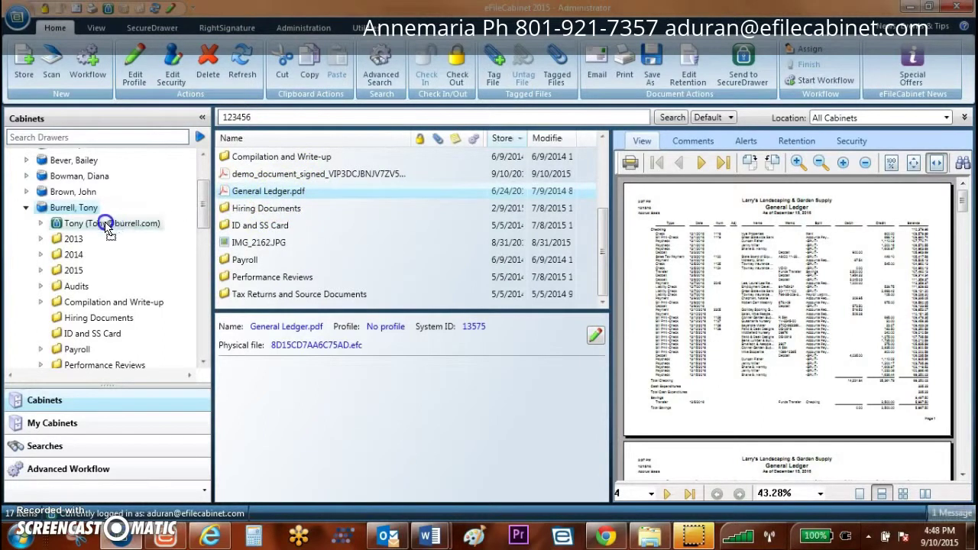
left_click_drag(277, 194, 107, 227)
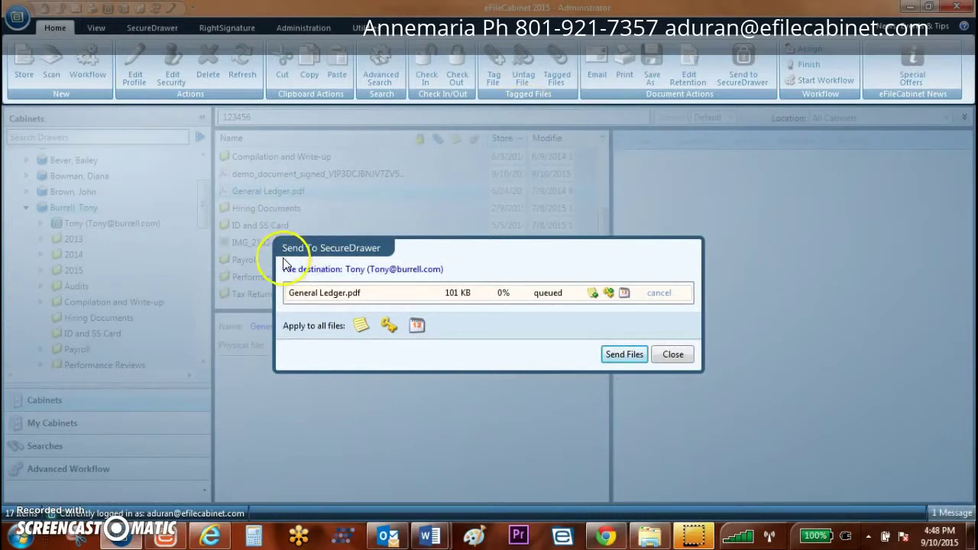
Step: Attach the note 'h', an expiration period in days, and a password to General Ledger.pdf
left_click(361, 325)
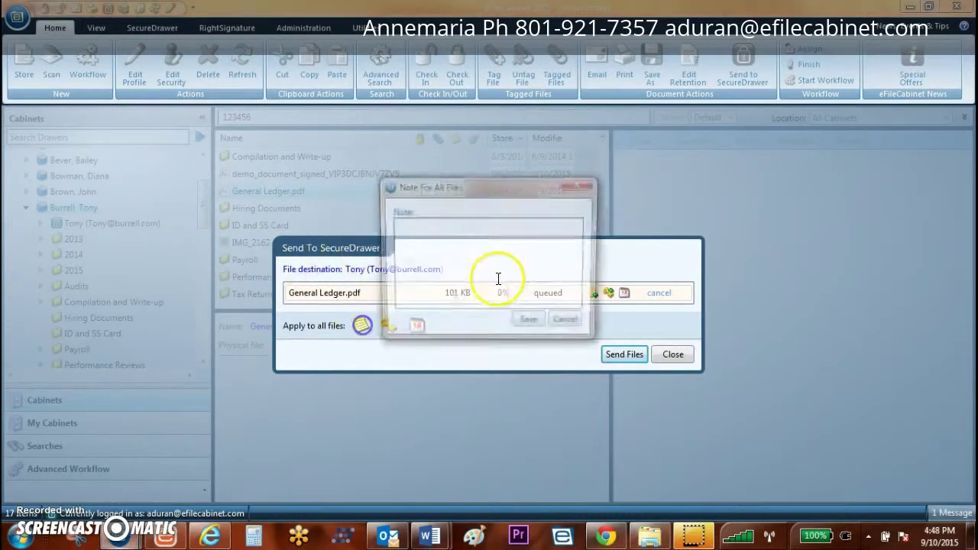
left_click(498, 267)
type("hi Tony")
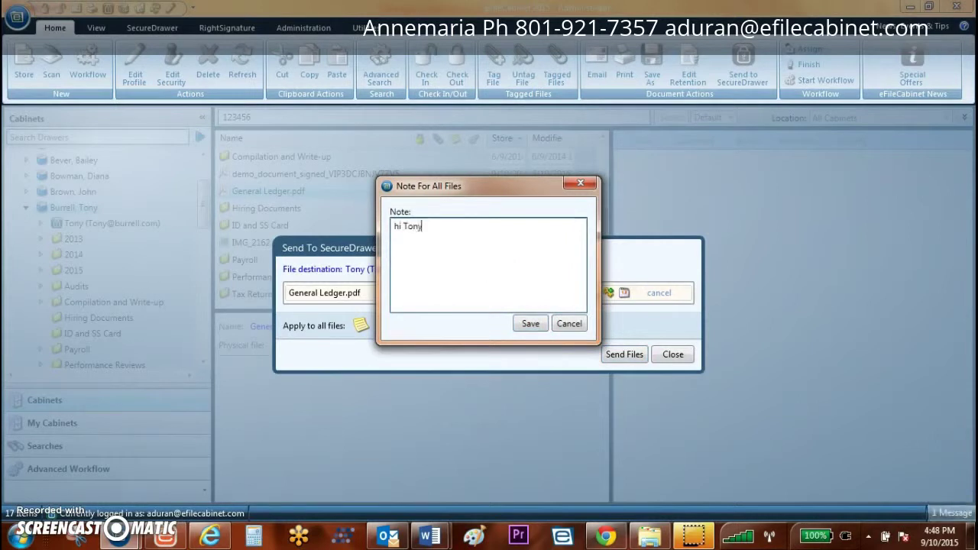
left_click(530, 323)
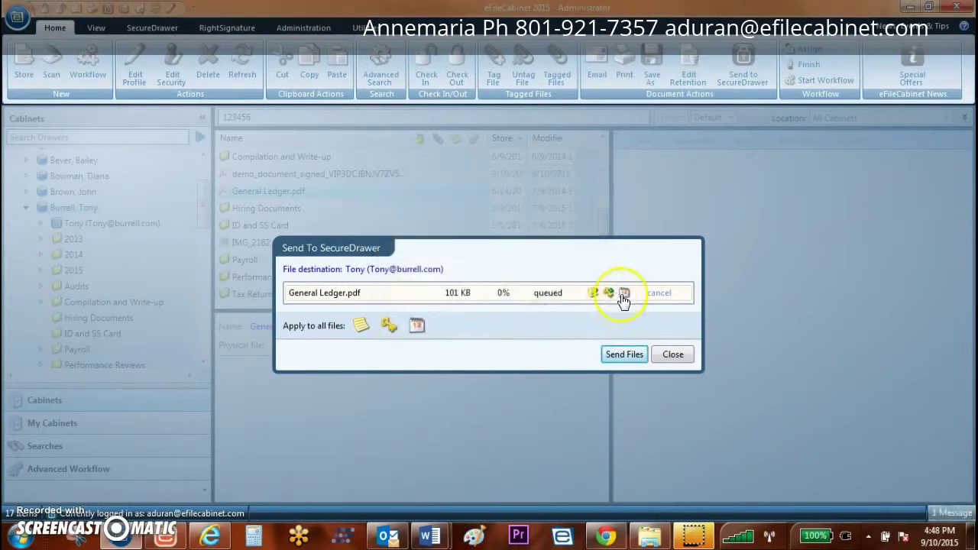
left_click(623, 295)
left_click(538, 283)
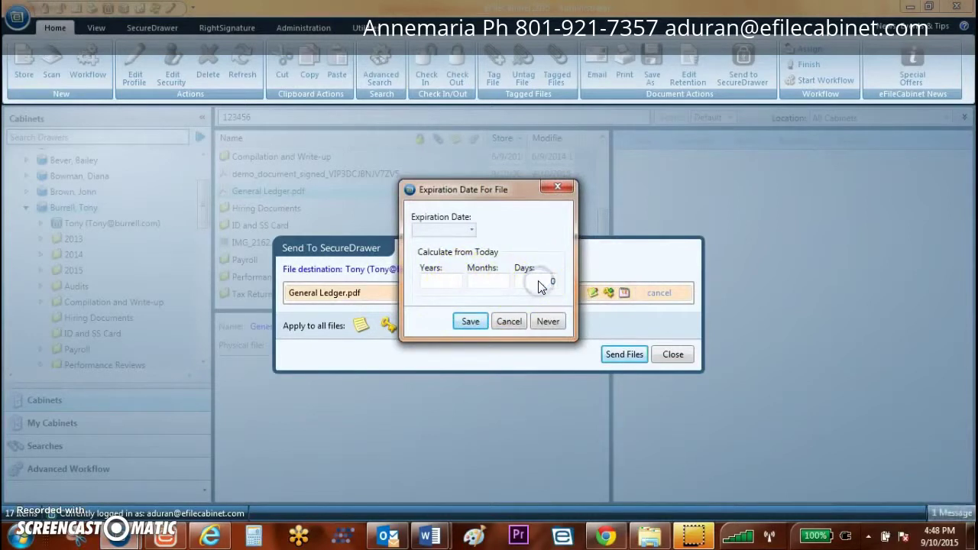
left_click(470, 322)
left_click(604, 293)
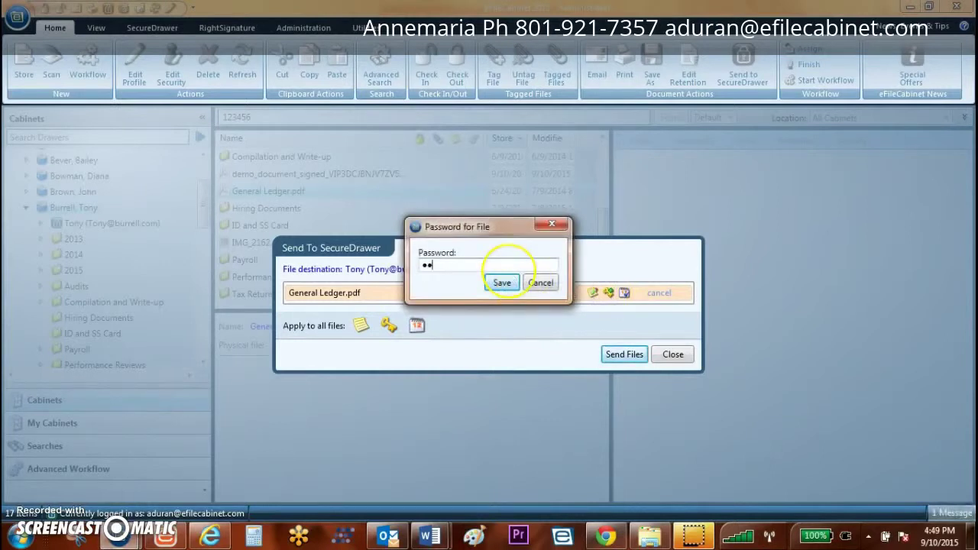
left_click(502, 282)
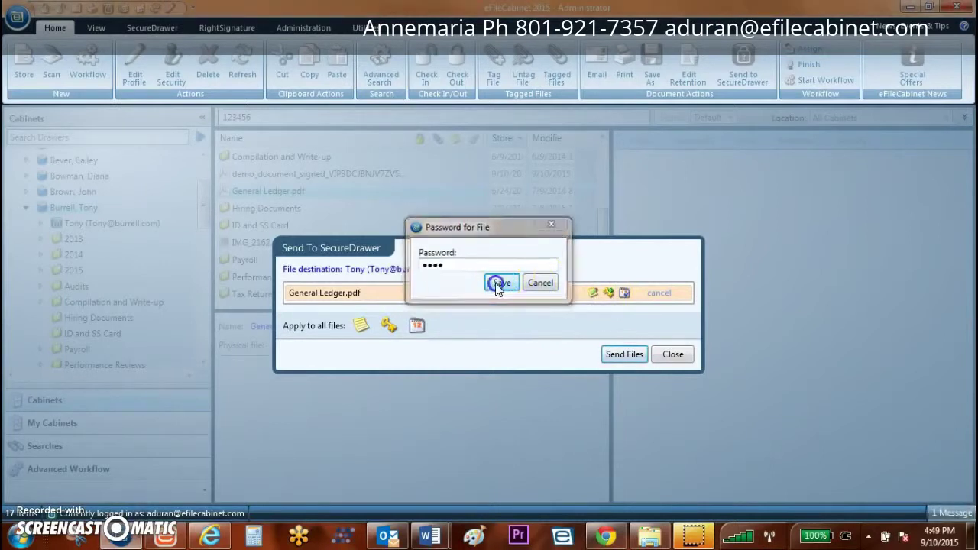
Step: Send the file to SecureDrawer, close both dialogs, and view the client's SecureDrawer files
left_click(624, 355)
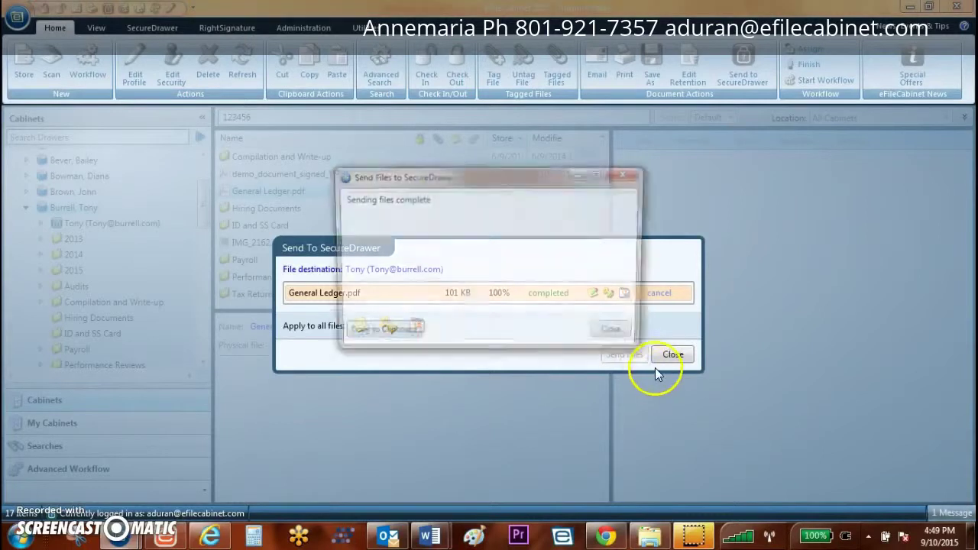
left_click(622, 335)
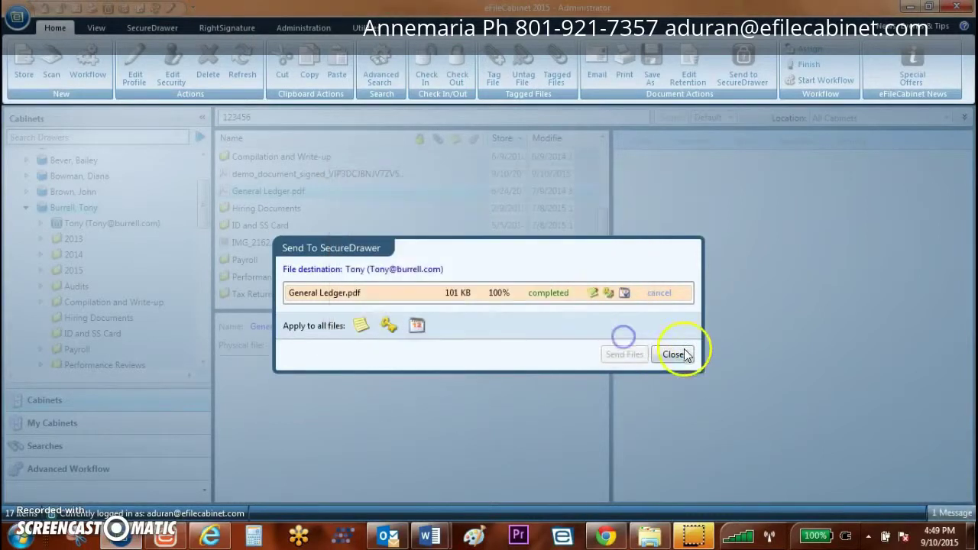
left_click(676, 354)
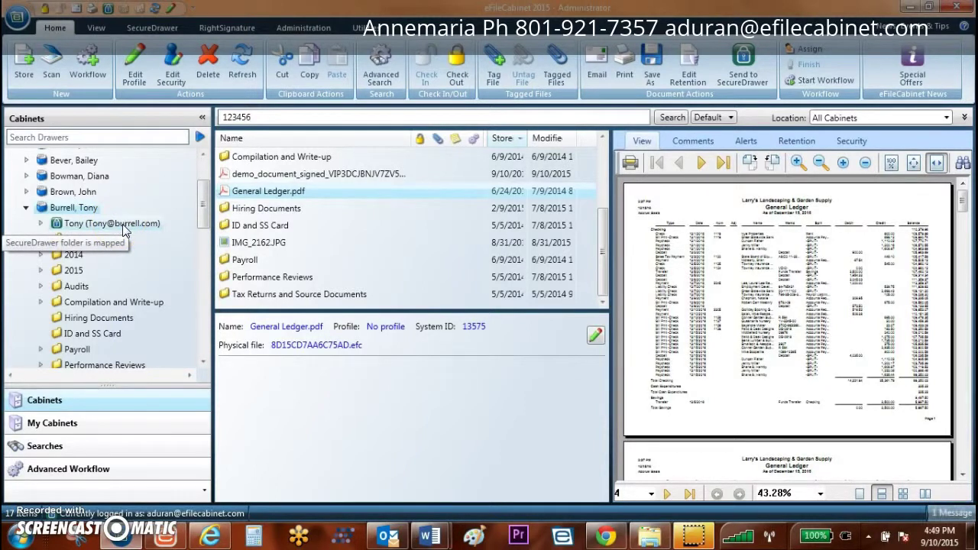
left_click(122, 224)
Step: Sort the SecureDrawer uploads newest first and select the top General Ledger.pdf entry
left_click(867, 140)
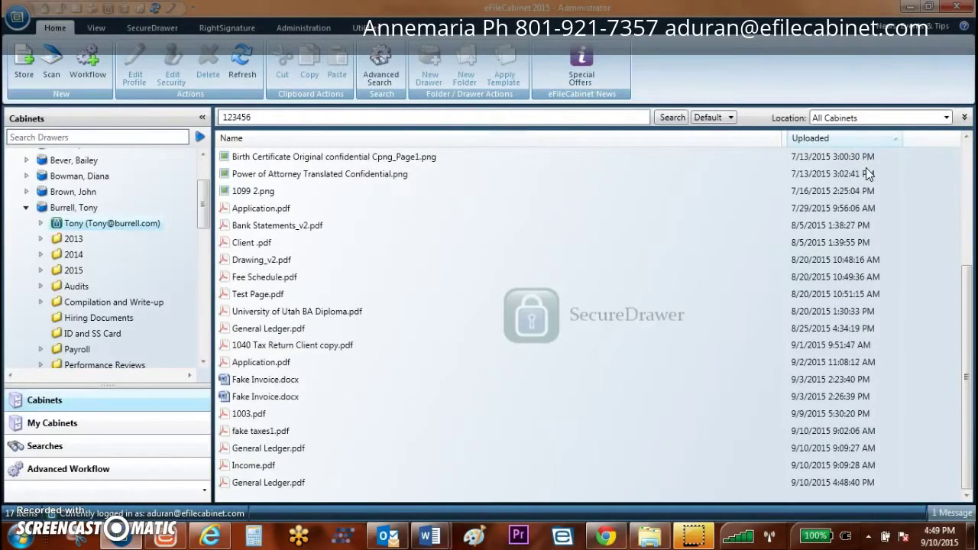
left_click_drag(964, 301, 956, 156)
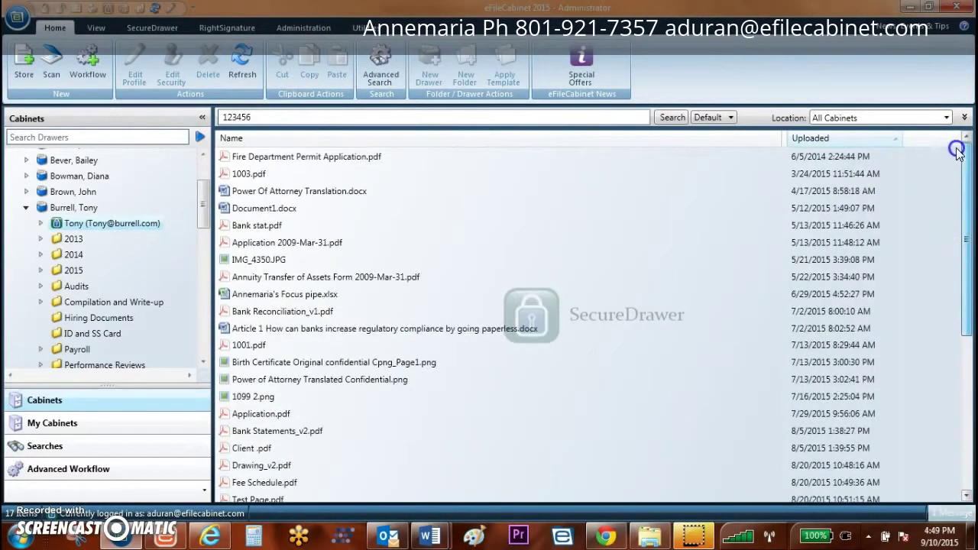
left_click(810, 139)
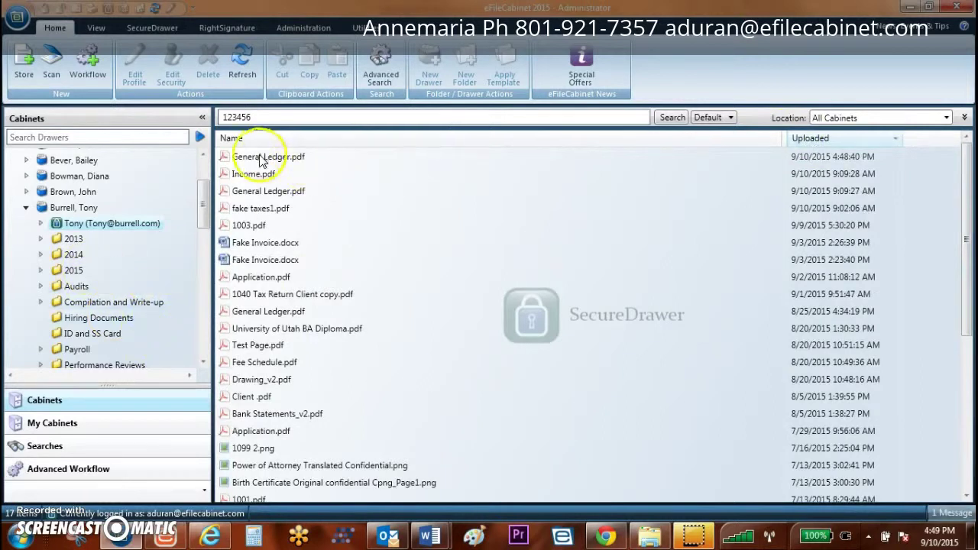
left_click(291, 155)
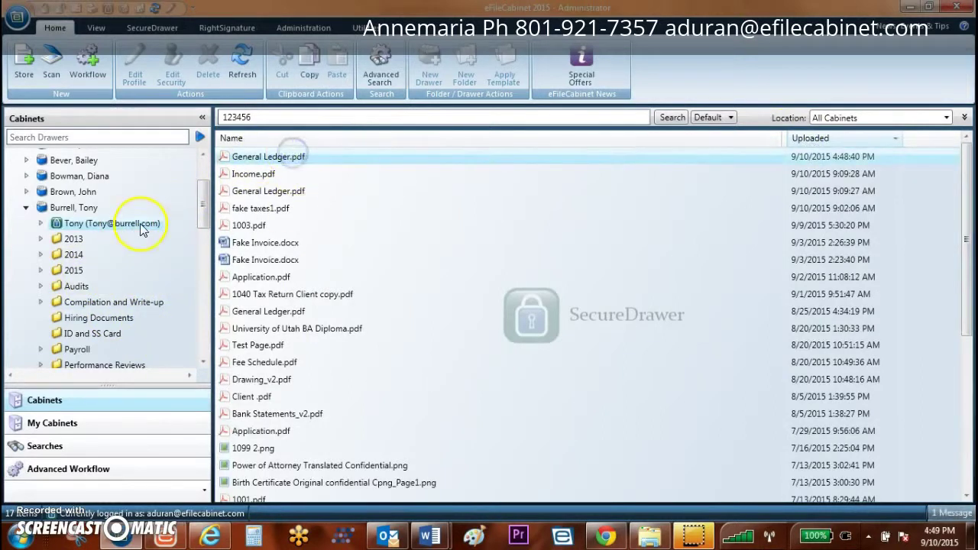
Step: Return to the client's drawer contents and bring up the SecureDrawer sign-in page
left_click(70, 208)
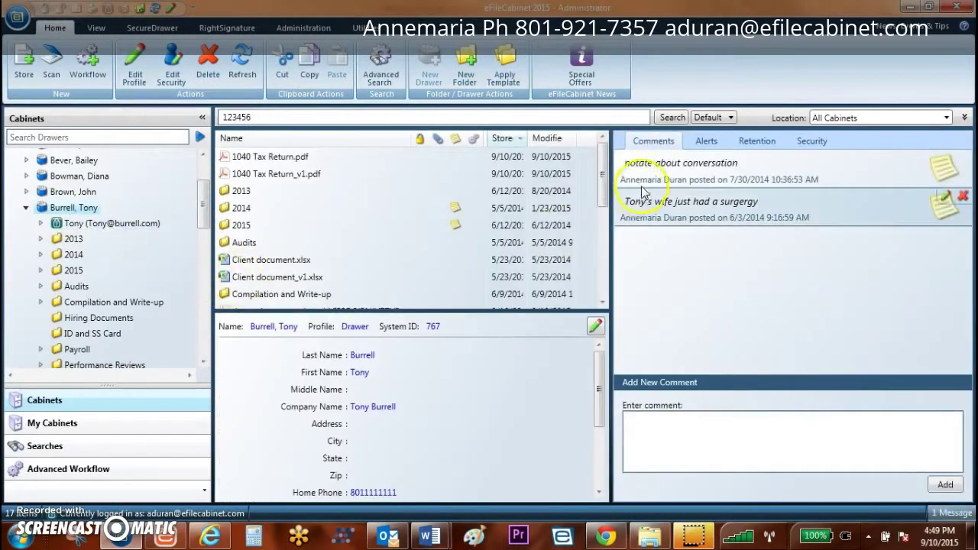
left_click_drag(601, 183, 604, 221)
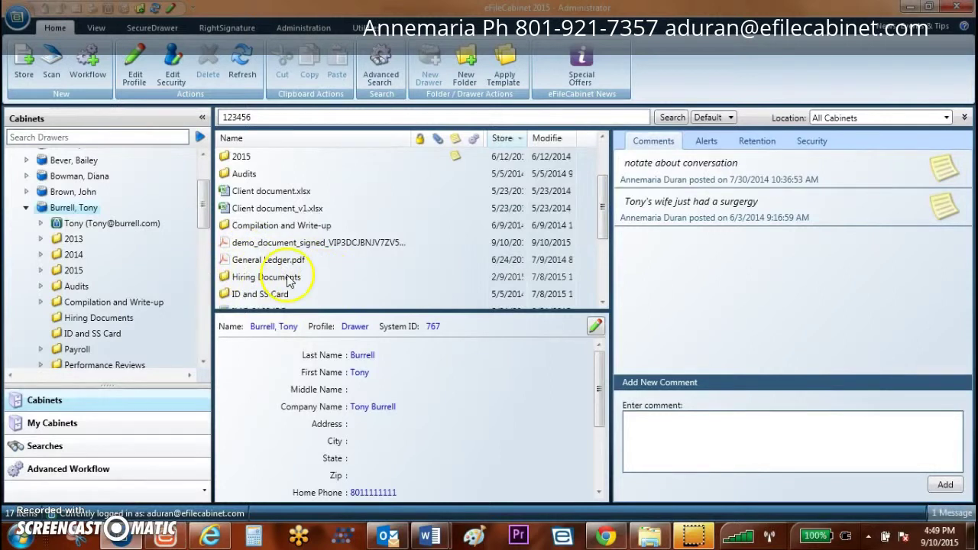
left_click(210, 537)
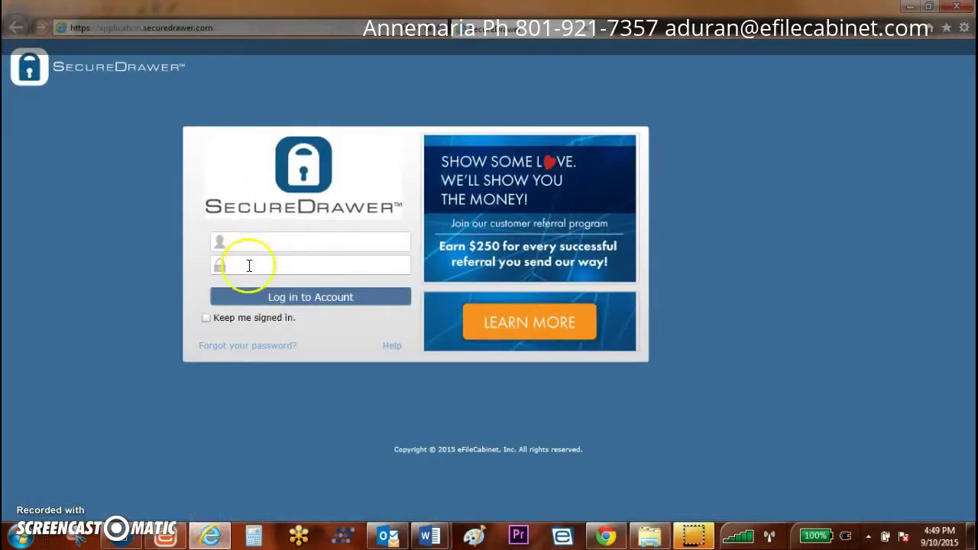
Step: Log in to SecureDrawer with the account's e-mail and password, then dismiss the Welcome message
left_click(261, 245)
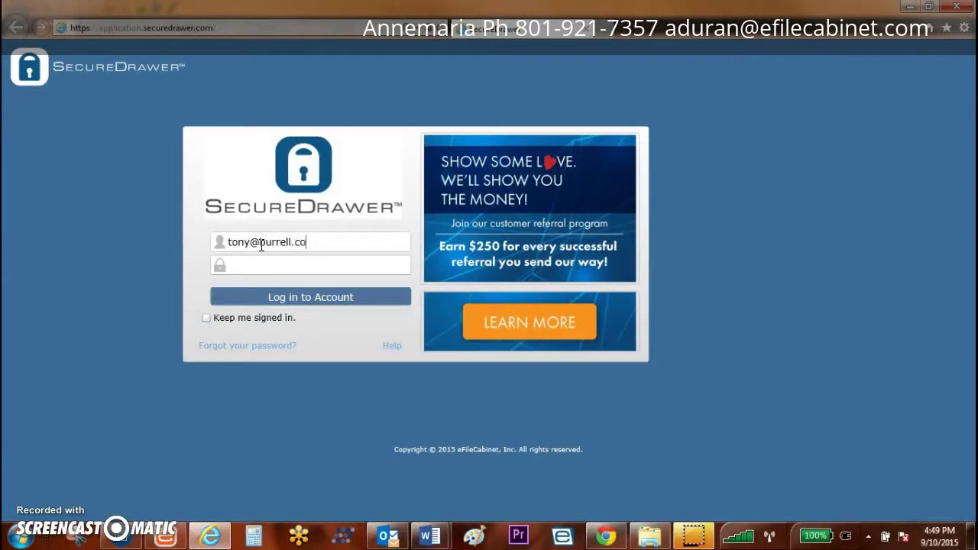
left_click(310, 261)
left_click(320, 300)
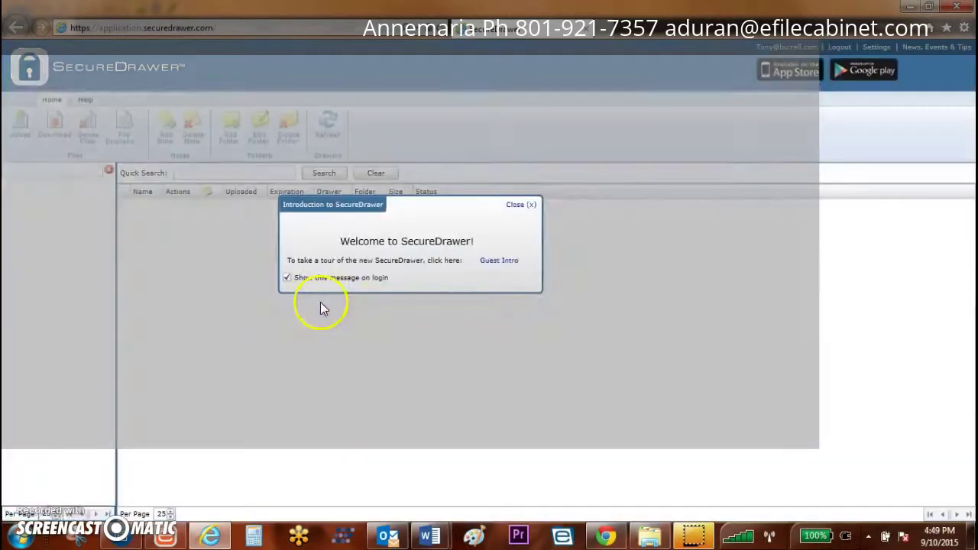
left_click(521, 204)
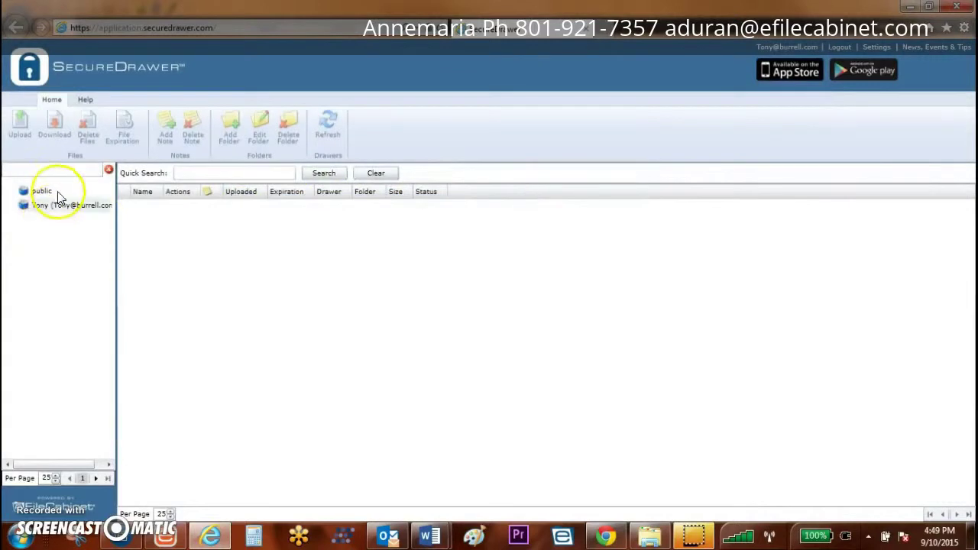
Step: Open the client's drawer, read General Ledger.pdf's note, and retrieve the file with its password
left_click(47, 206)
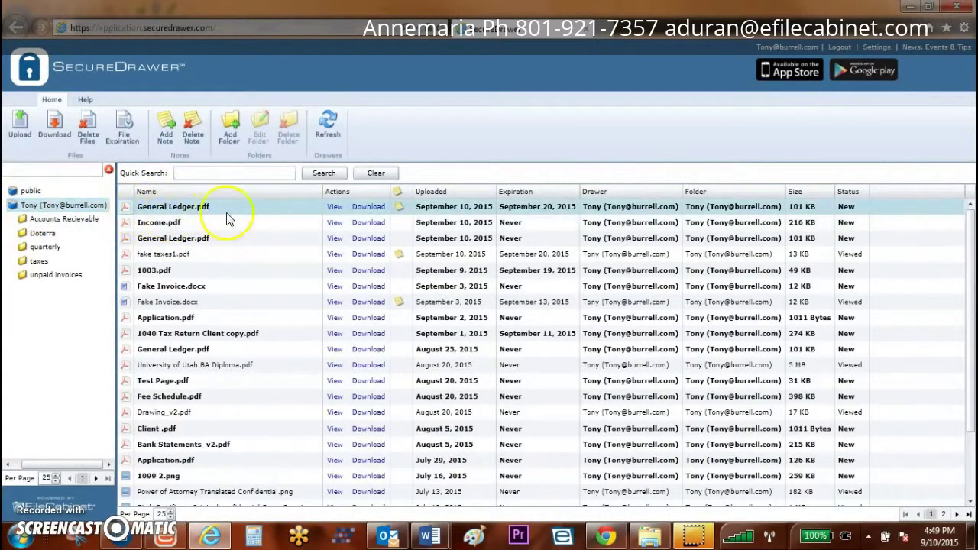
left_click(336, 206)
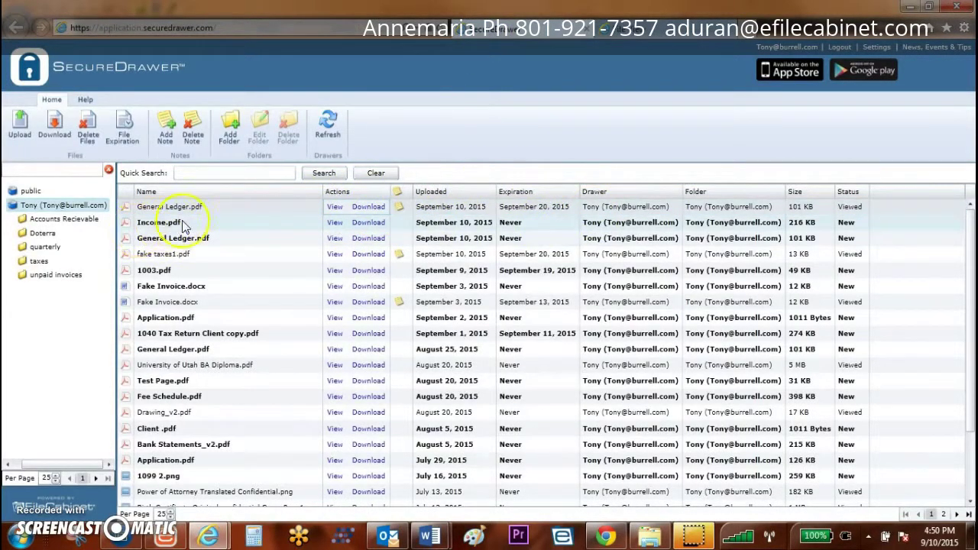
left_click(398, 207)
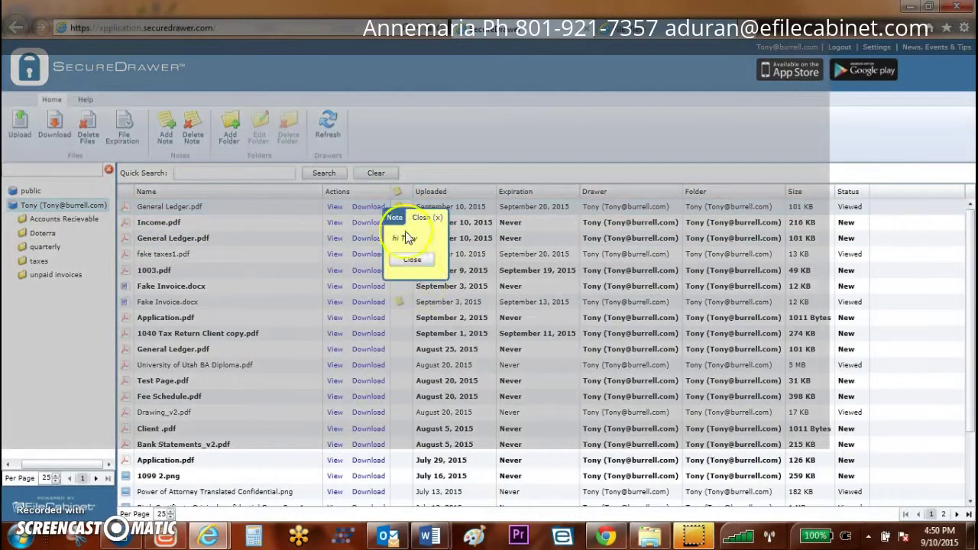
left_click(412, 261)
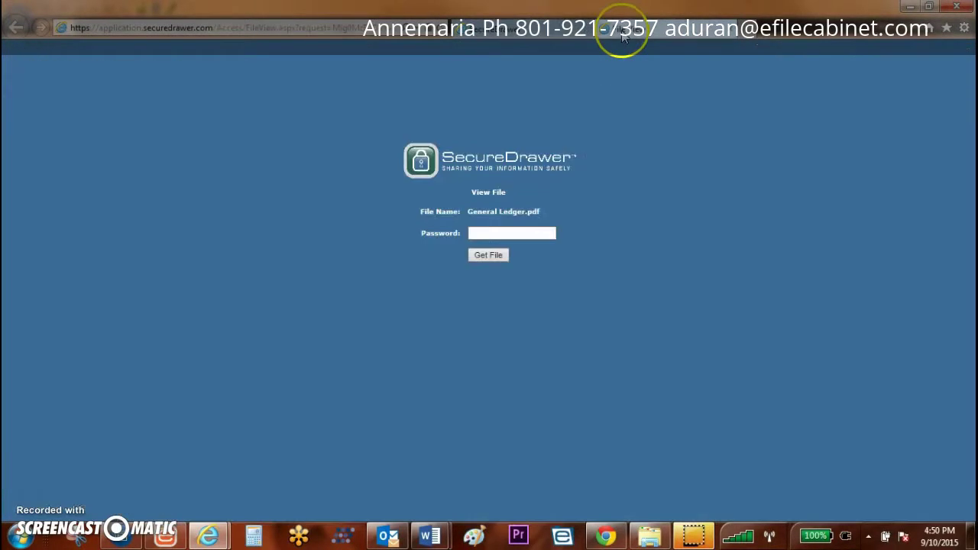
left_click(478, 232)
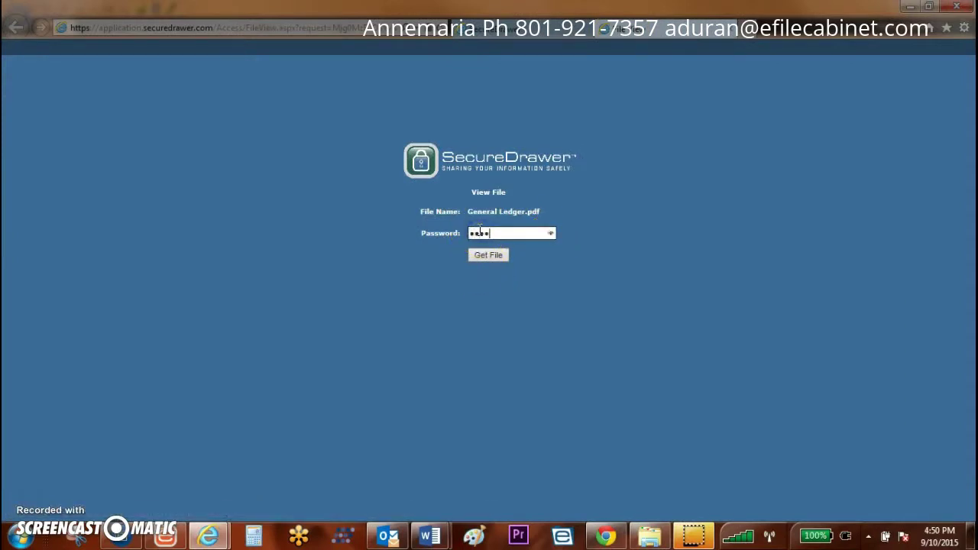
left_click(481, 253)
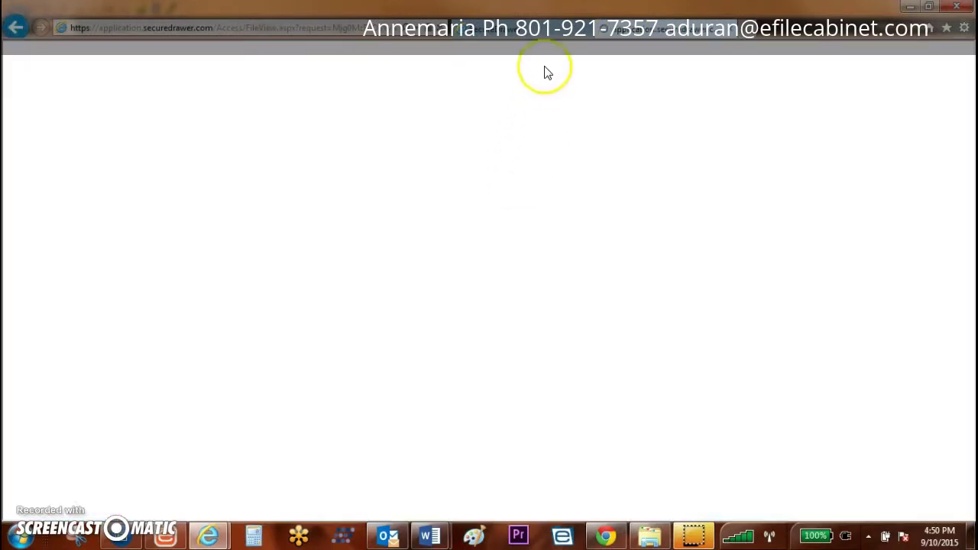
left_click(606, 334)
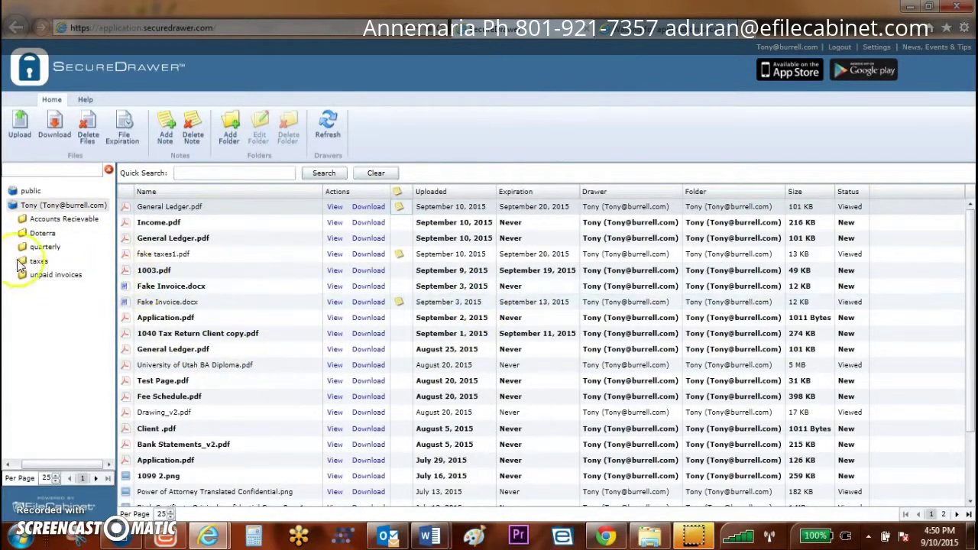
Step: Upload Bilingual Paper for website.docx from the Desktop into the client's drawer, then return to eFileCabinet
left_click(19, 126)
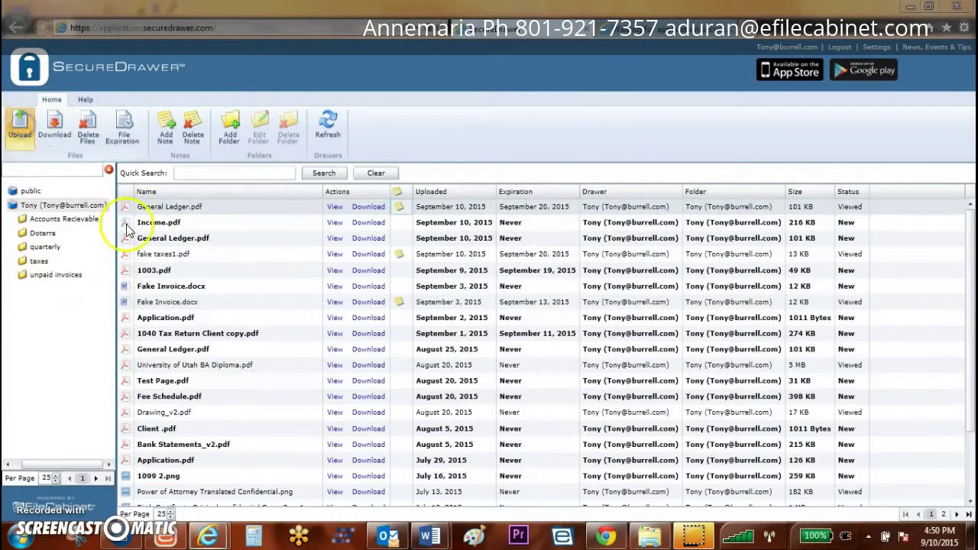
left_click(61, 157)
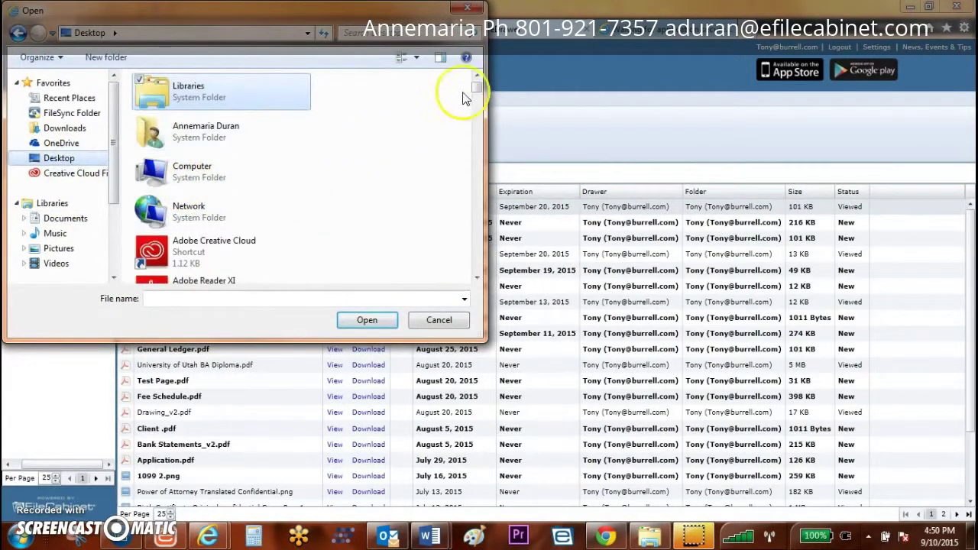
left_click_drag(480, 86, 474, 156)
left_click(203, 160)
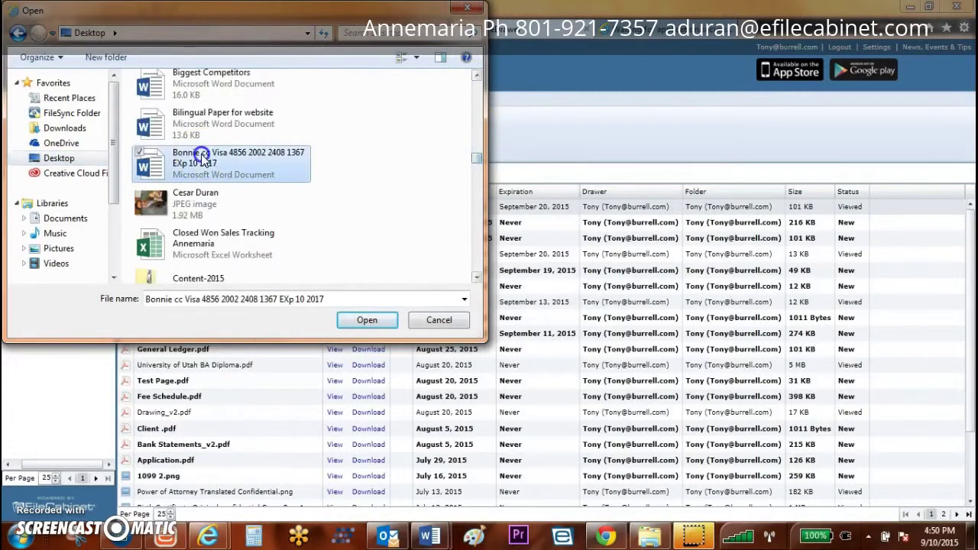
left_click(220, 129)
left_click(354, 321)
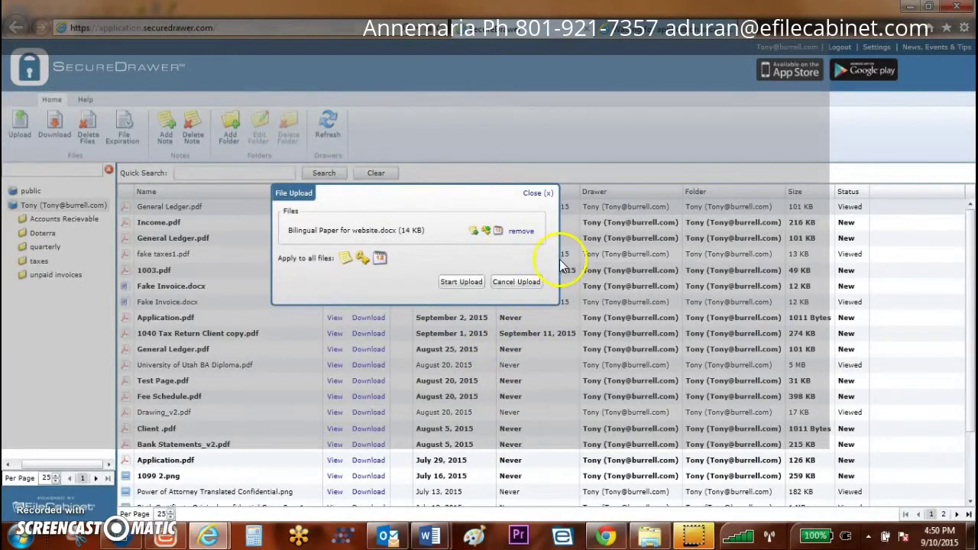
left_click(451, 281)
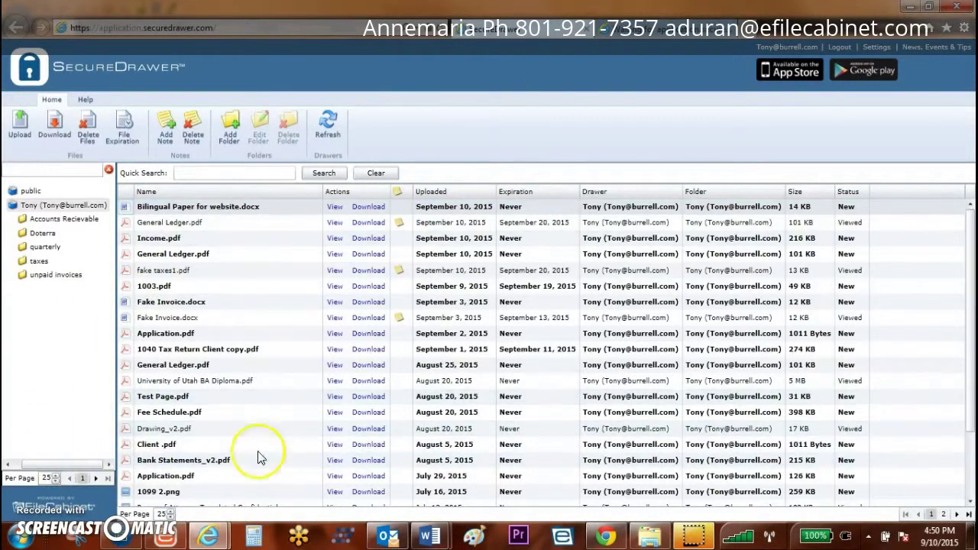
left_click(120, 534)
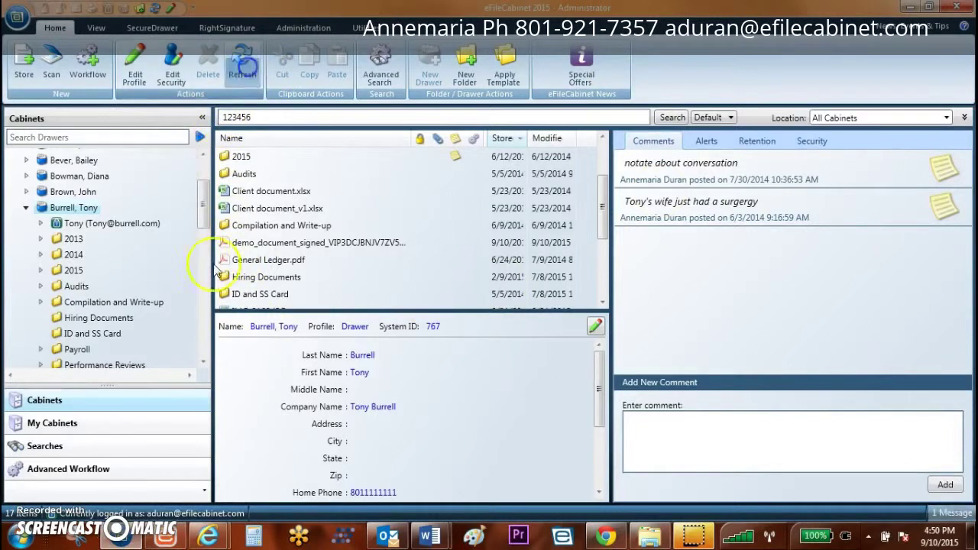
Step: Sort the client's SecureDrawer files newest first, select Bilingual Paper for website.docx, then list Accounting's drawers
left_click(97, 224)
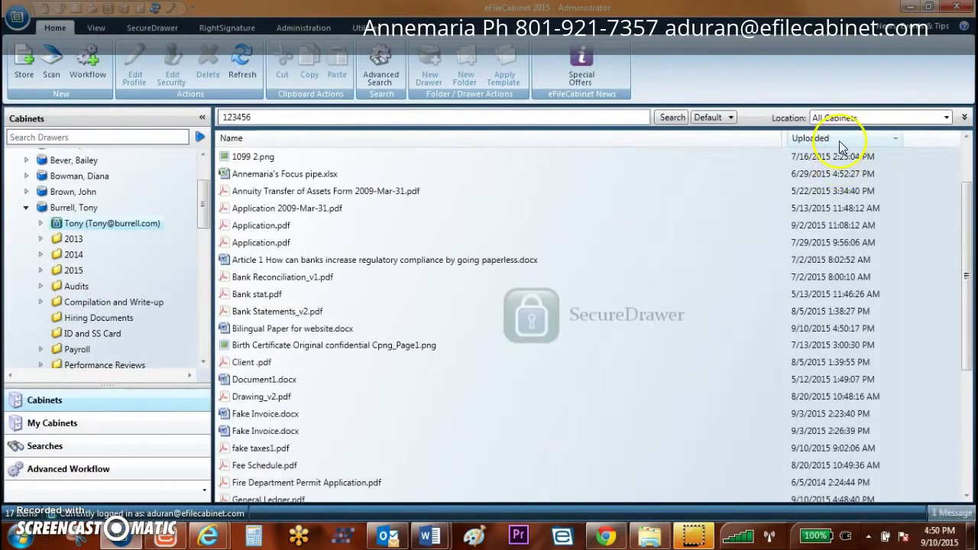
left_click_drag(972, 218, 968, 127)
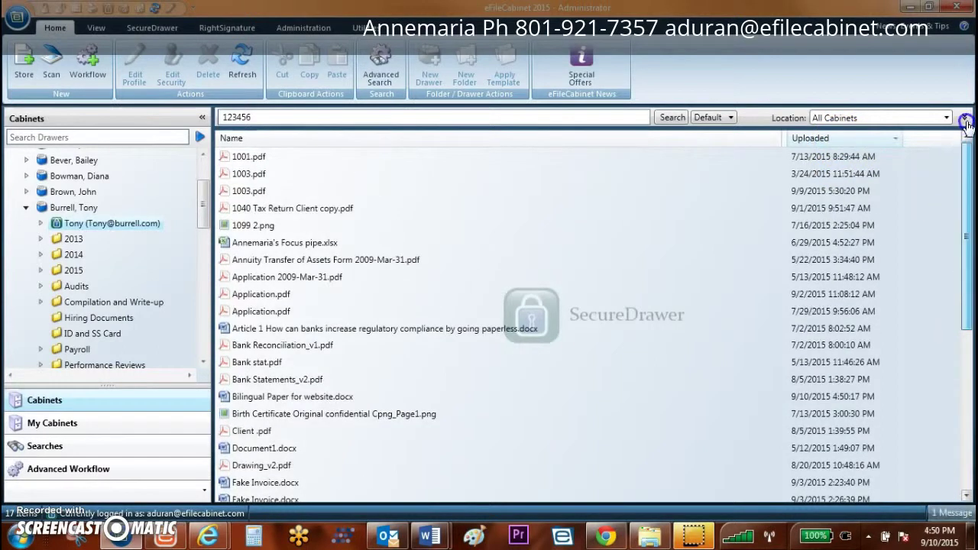
left_click(813, 139)
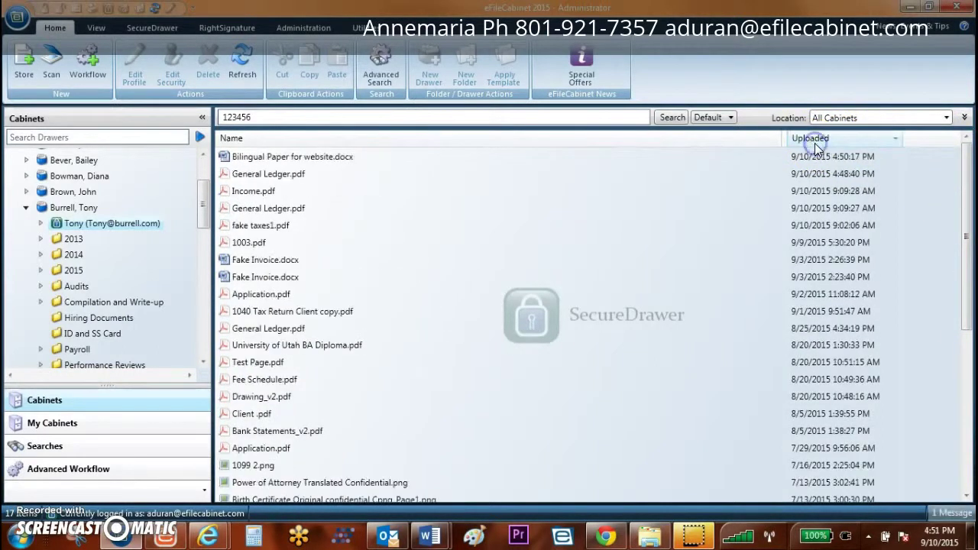
left_click(277, 160)
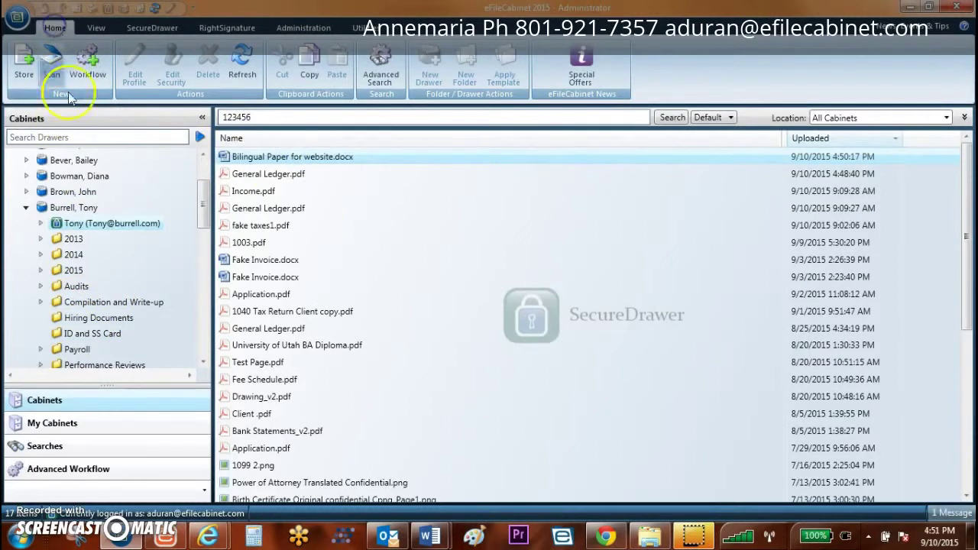
left_click_drag(202, 215, 198, 175)
left_click(60, 174)
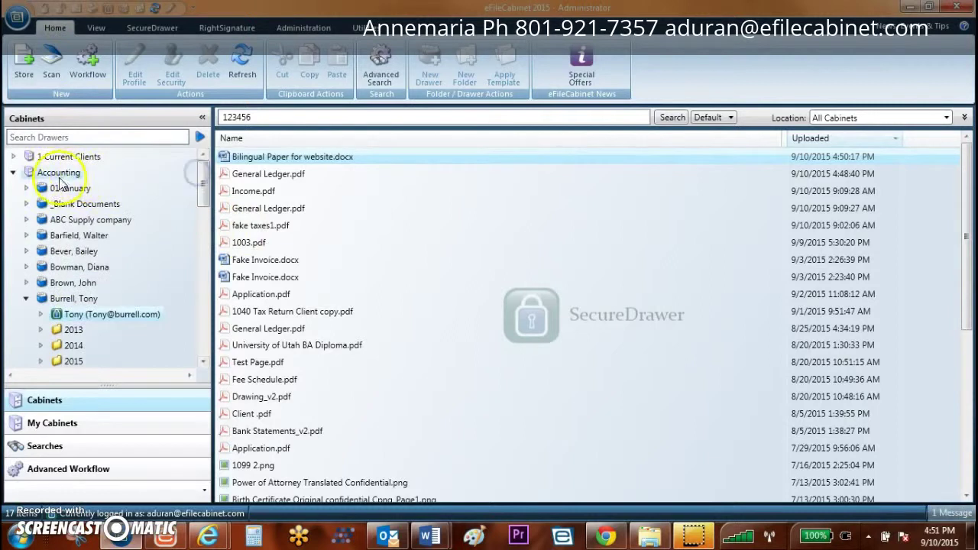
Step: Select 1040 Tax Return_v1.pdf, close its PDF encryption options unchanged, and show its comments
left_click(82, 300)
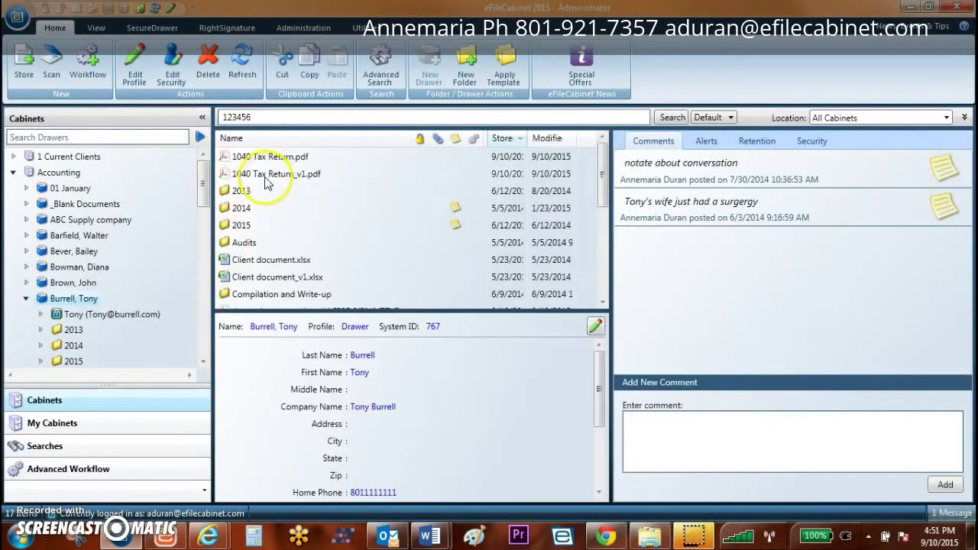
left_click(266, 176)
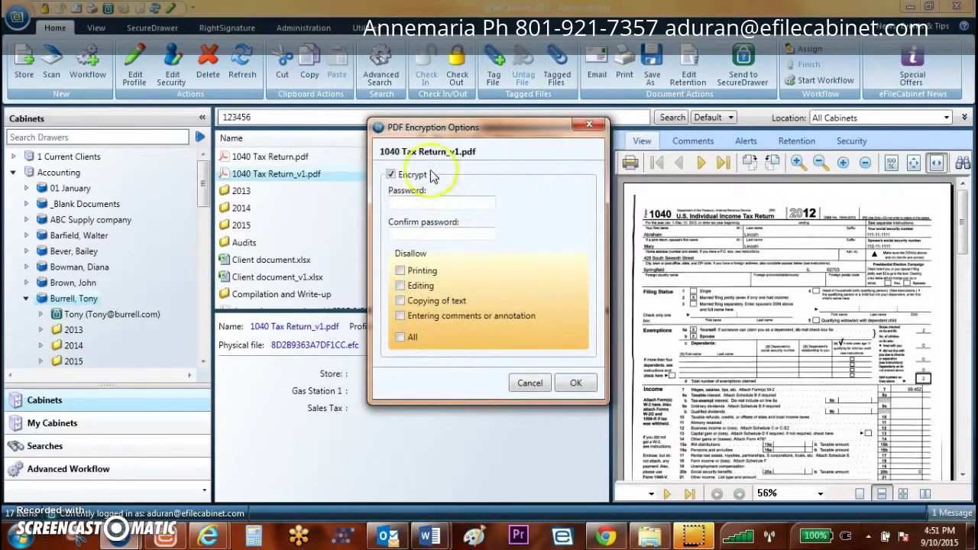
left_click(588, 125)
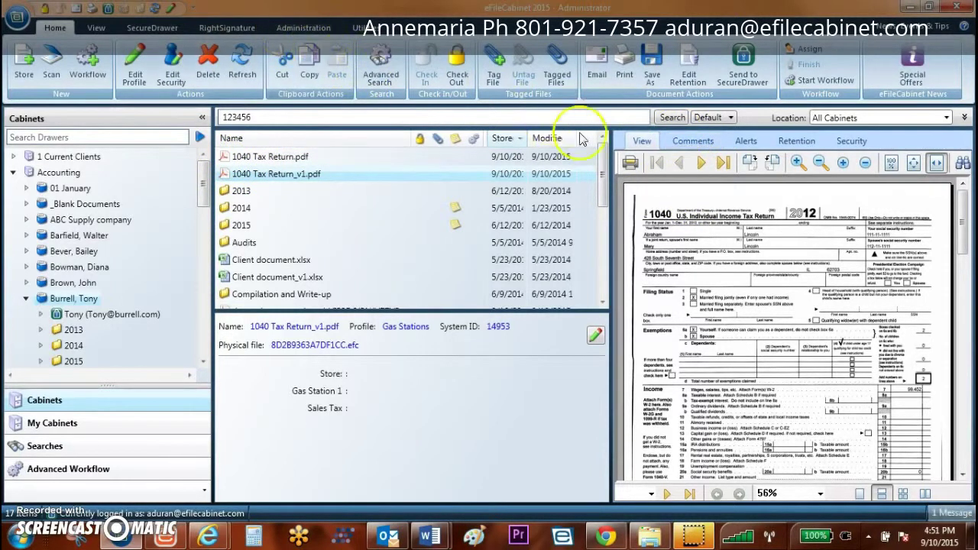
left_click(703, 145)
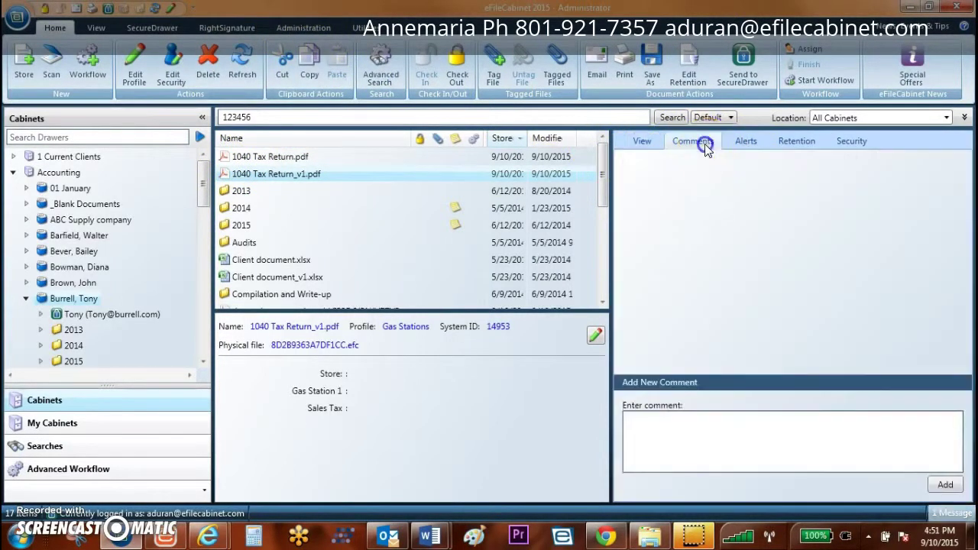
Step: Check the Alerts, Retention and Security tabs for 1040 Tax Return_v1.pdf, then return to its preview
left_click(746, 147)
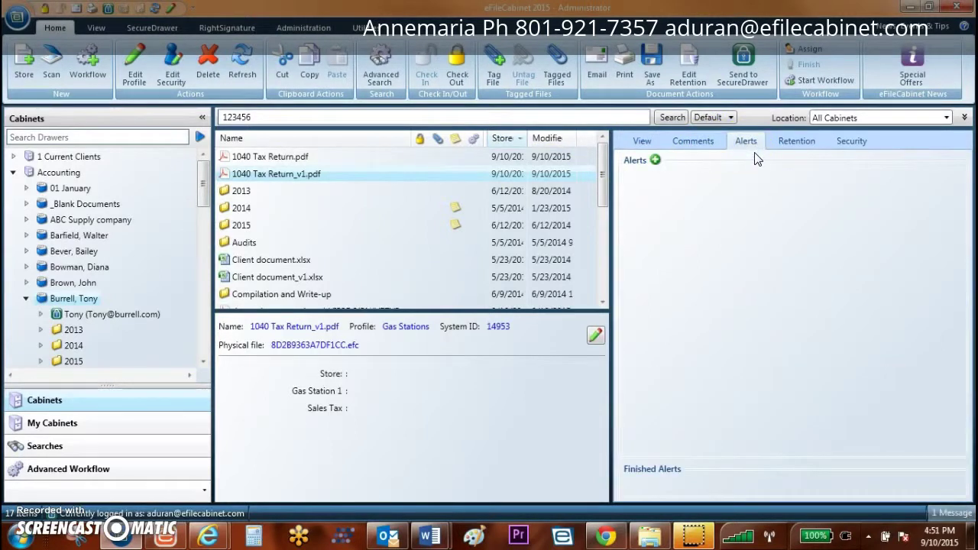
left_click(799, 146)
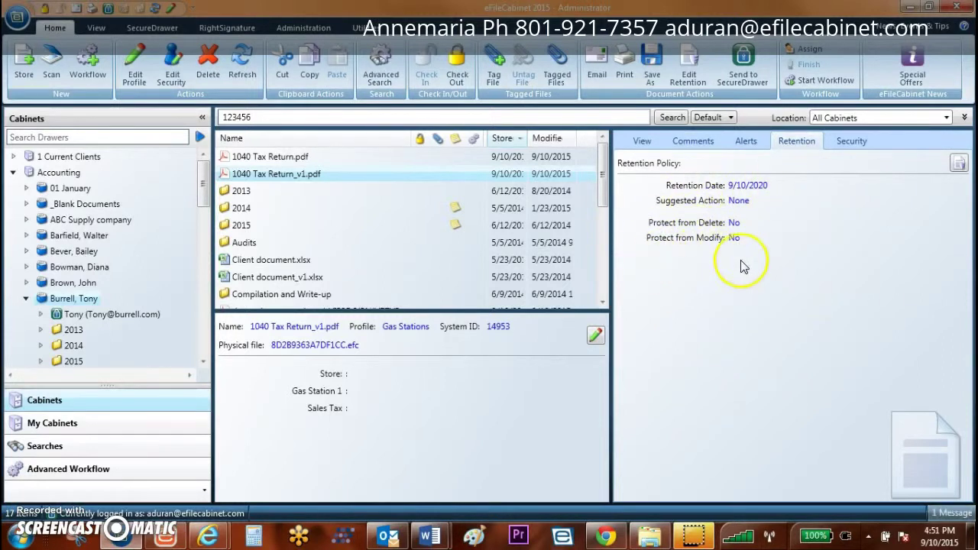
left_click(854, 143)
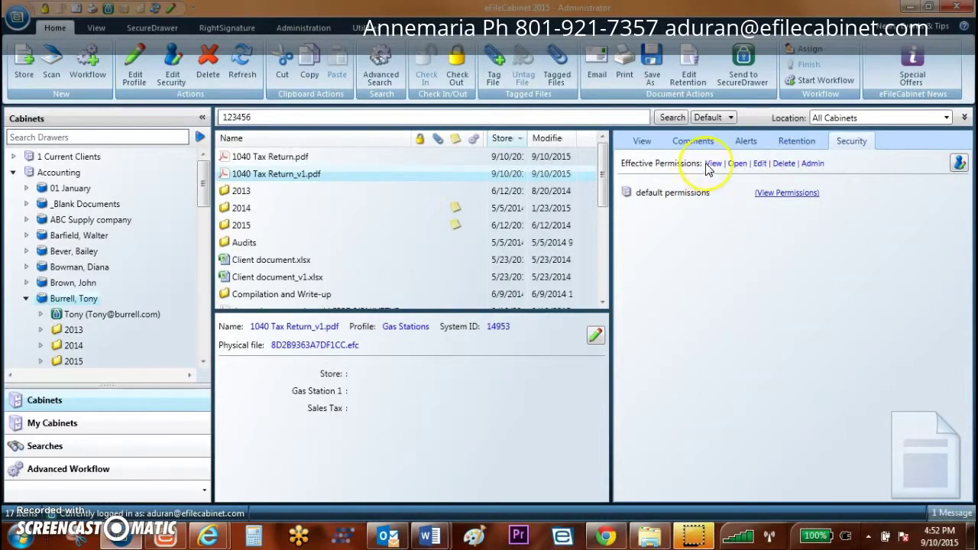
left_click(642, 141)
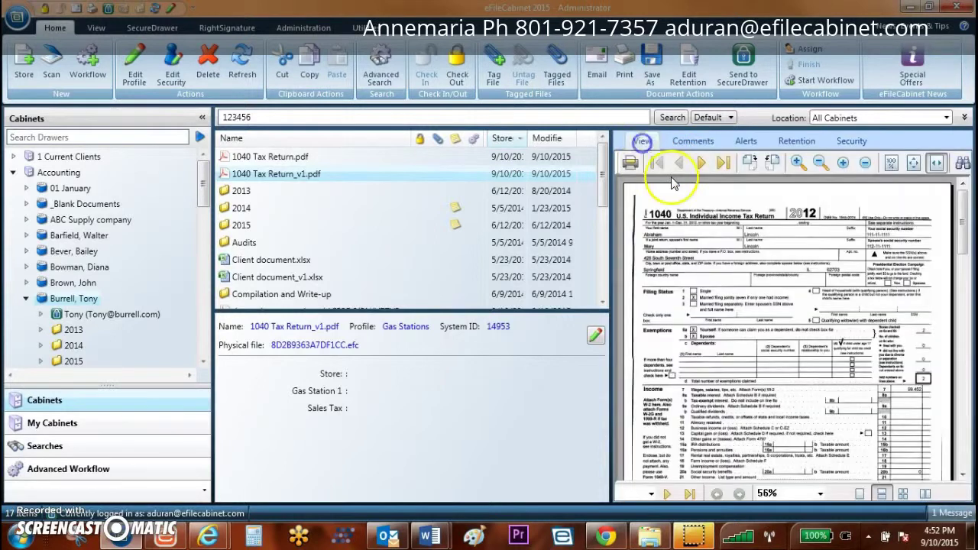